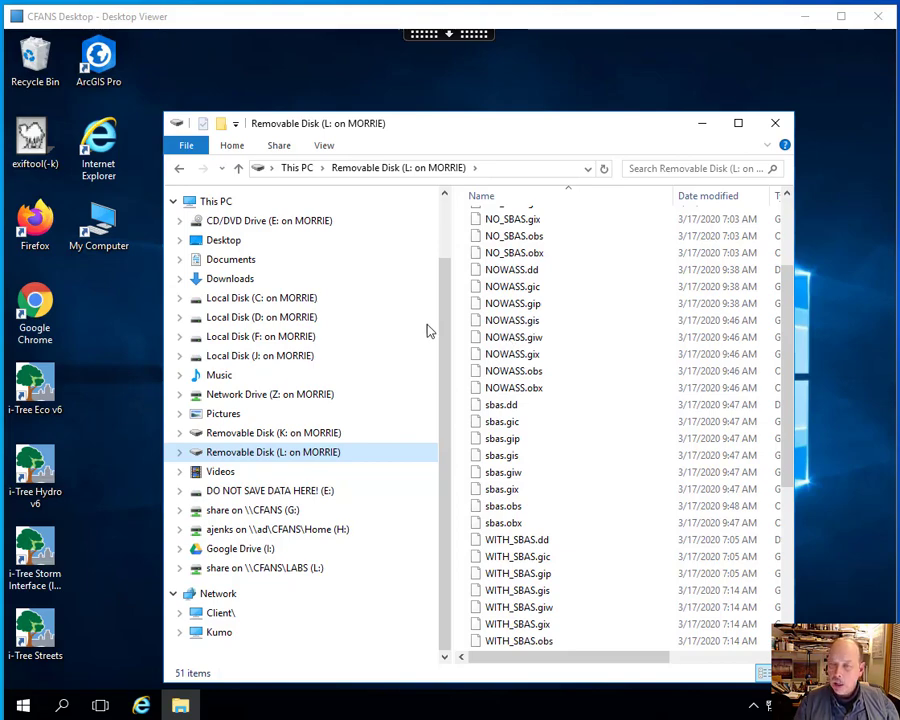
- Open the LAB7Data folder inside the instructor's personal folder under ESPMx031_SHARE on the CFANS LABS (L:) share
left_click(262, 570)
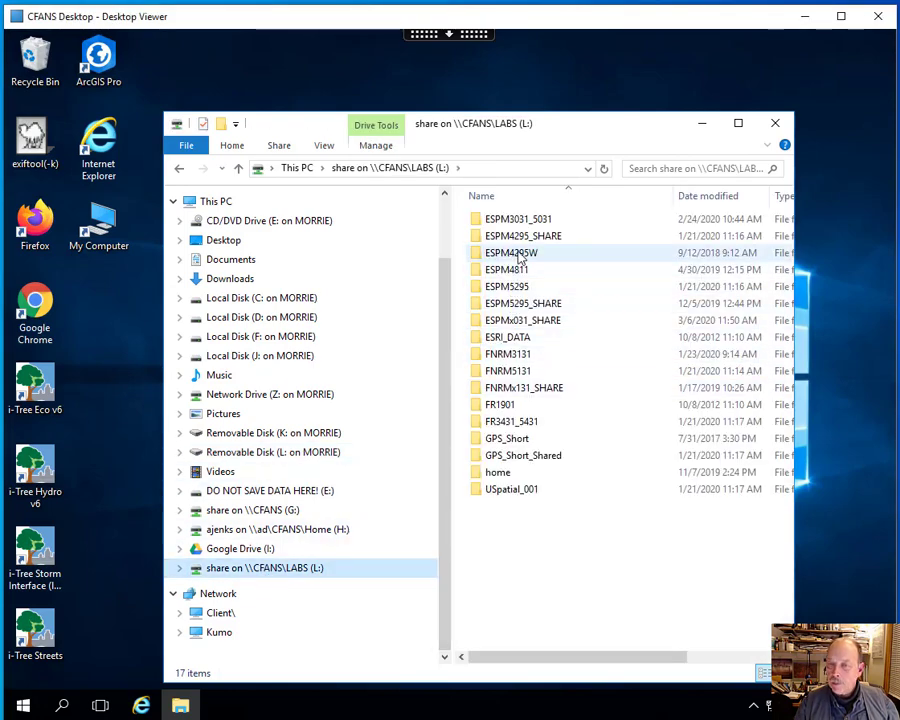
left_click(522, 318)
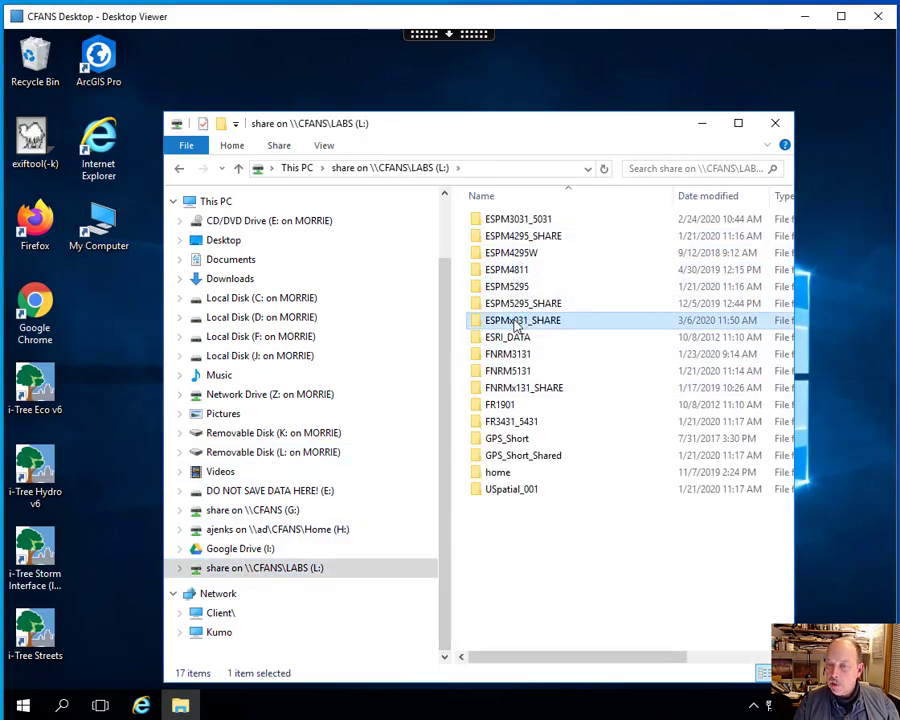
double_click(516, 322)
double_click(500, 236)
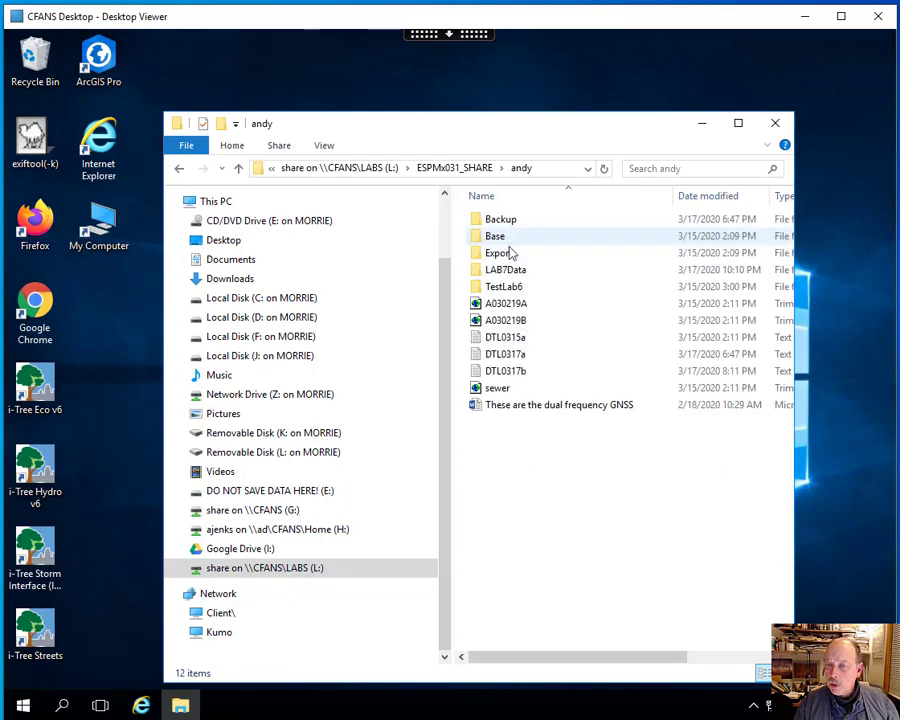
double_click(510, 269)
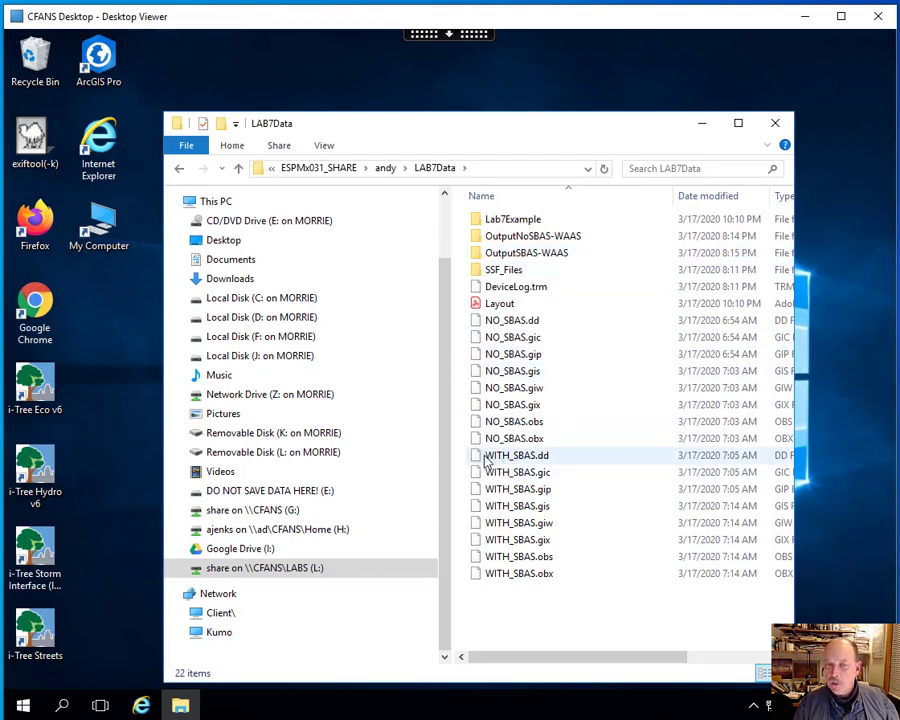
- Launch GPS Pathfinder Office from the Trimble program group and move its window clear of the screen's edge
left_click(119, 375)
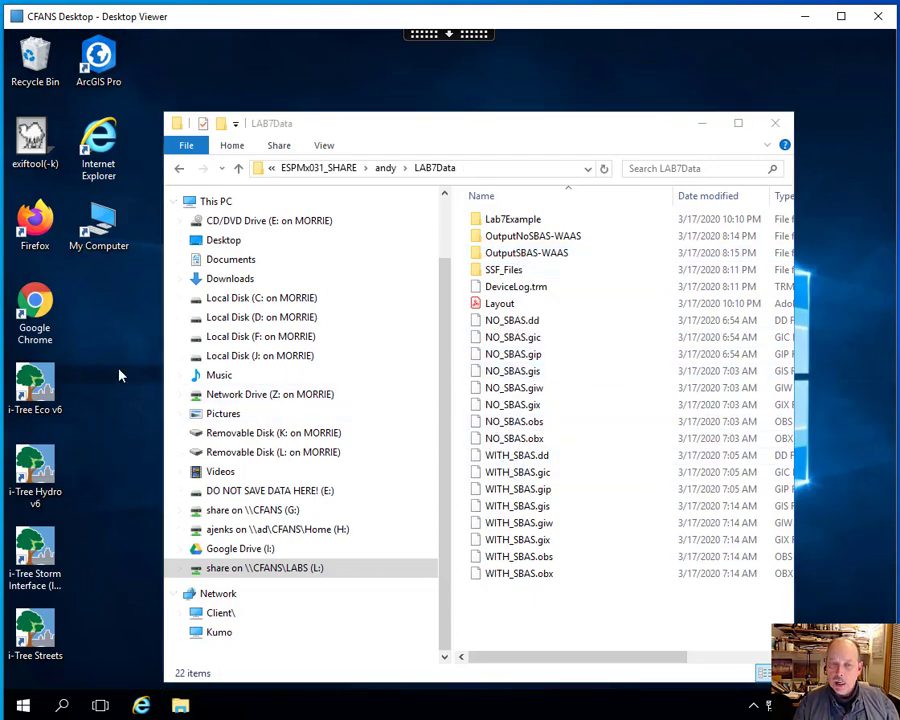
left_click(24, 706)
scroll(147, 438, "down", 5)
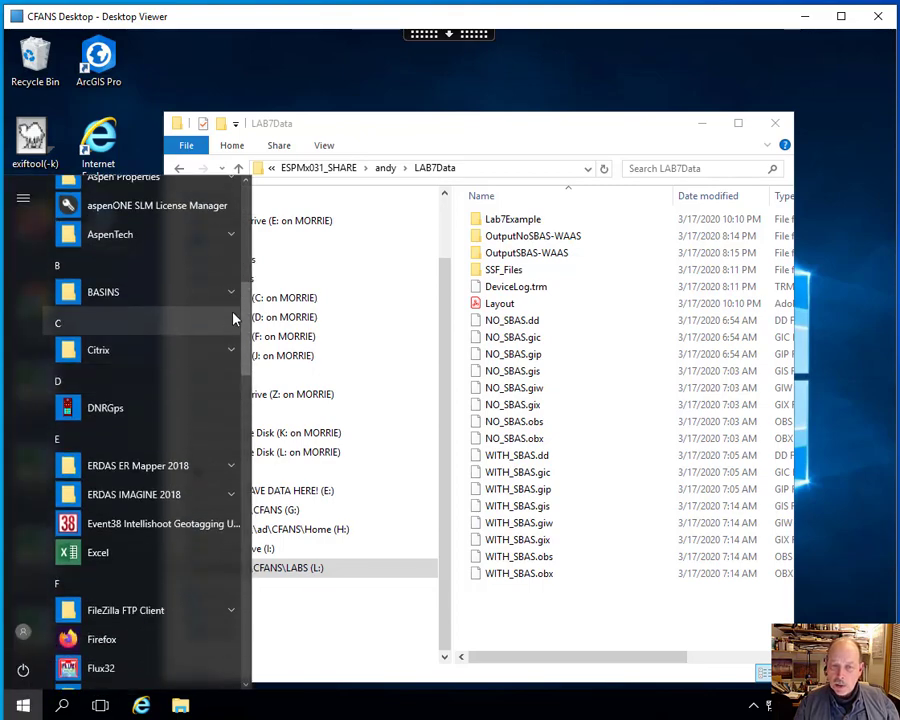
left_click_drag(246, 331, 248, 684)
left_click(98, 424)
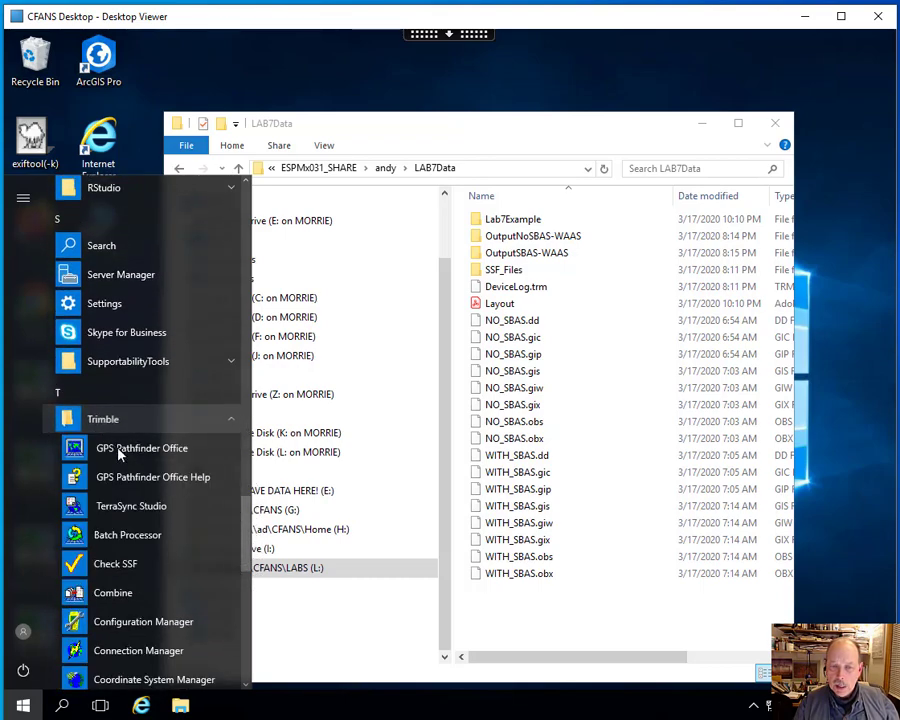
left_click(120, 452)
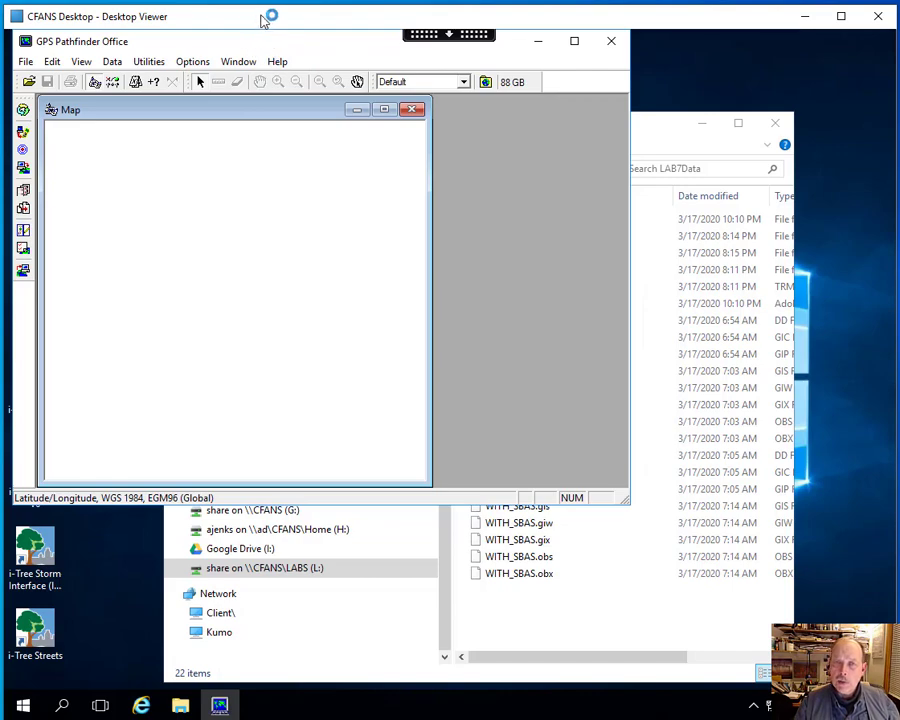
left_click_drag(258, 46, 353, 117)
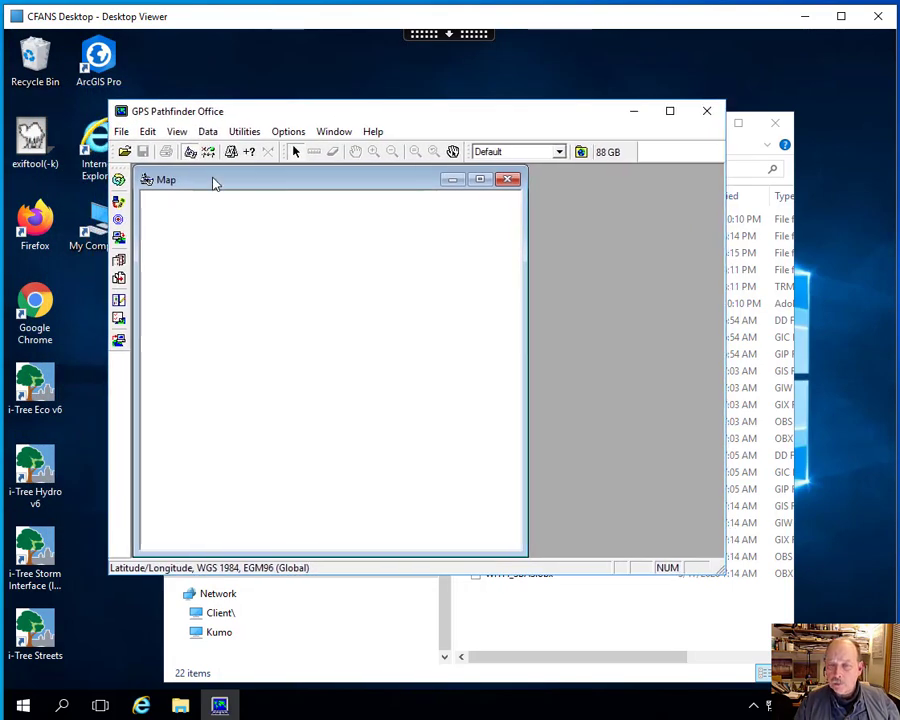
- Start a new project in GPS Pathfinder Office and name it "Lab7_" followed by the owner's first name
left_click(121, 133)
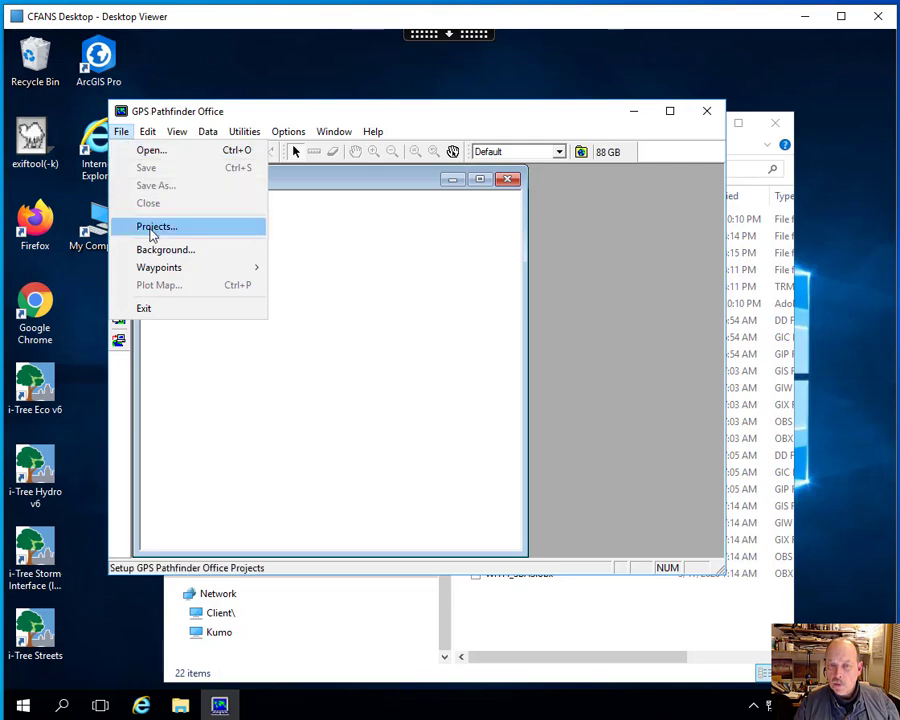
left_click(155, 227)
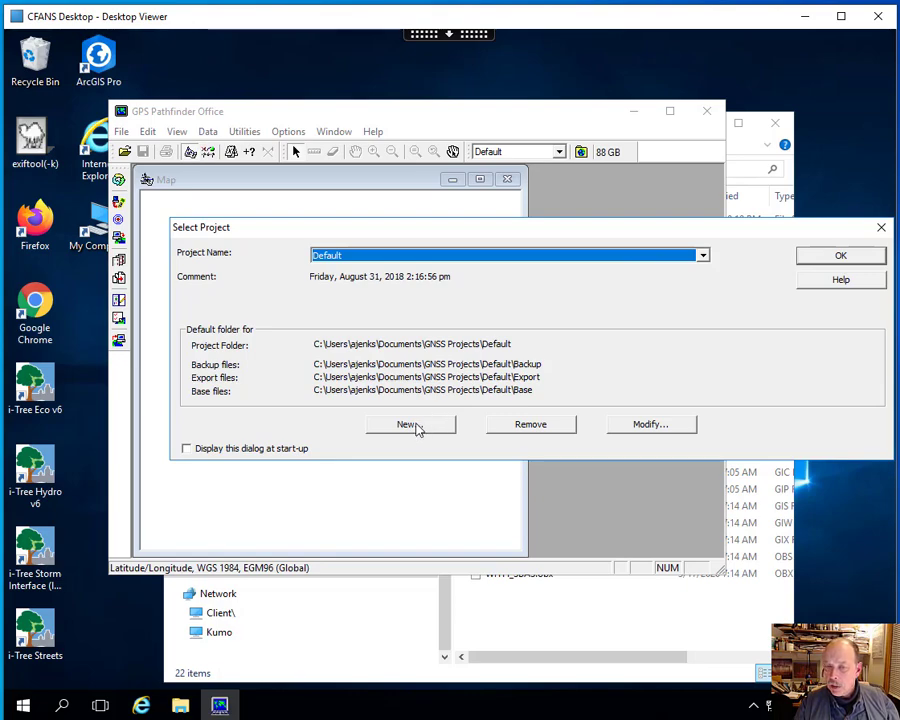
left_click(418, 428)
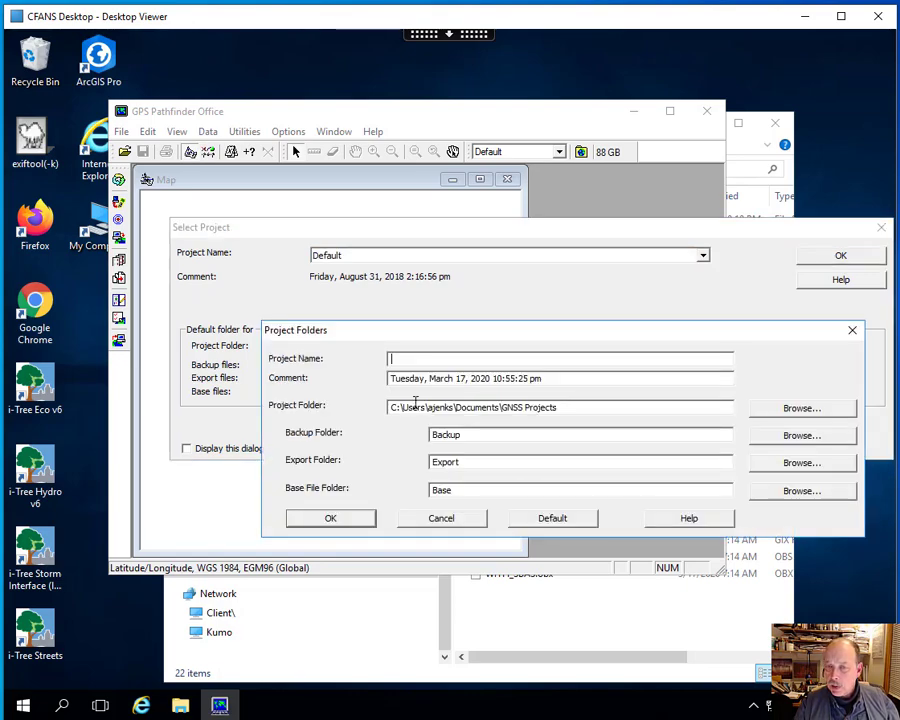
type("Lab7_andy")
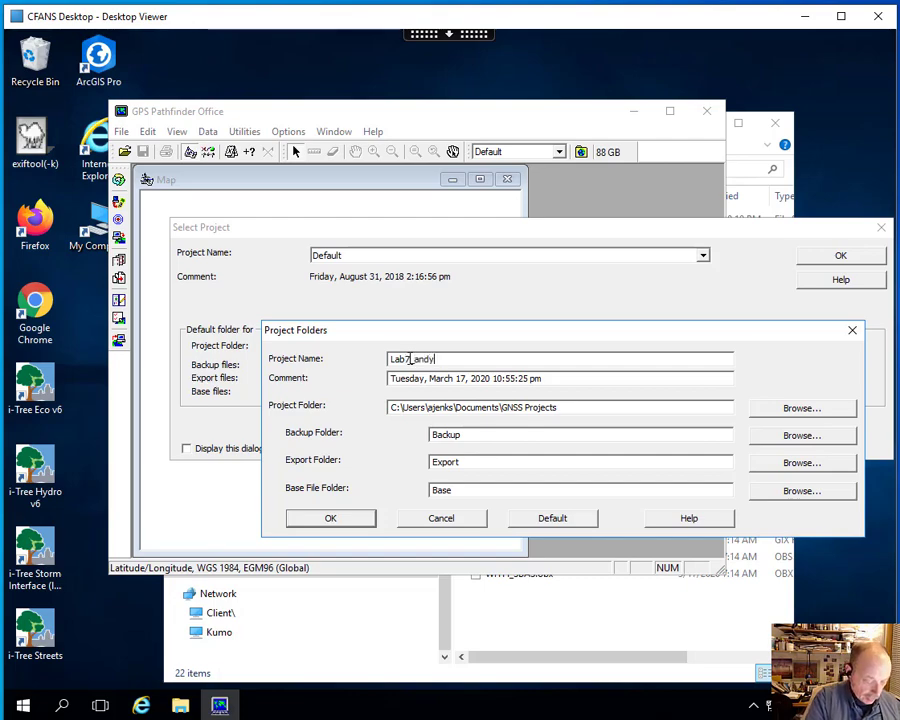
- Set the project folder to the personal folder under L:\ESPMx031_SHARE, keep the default subfolders, and make the new project active
left_click(787, 408)
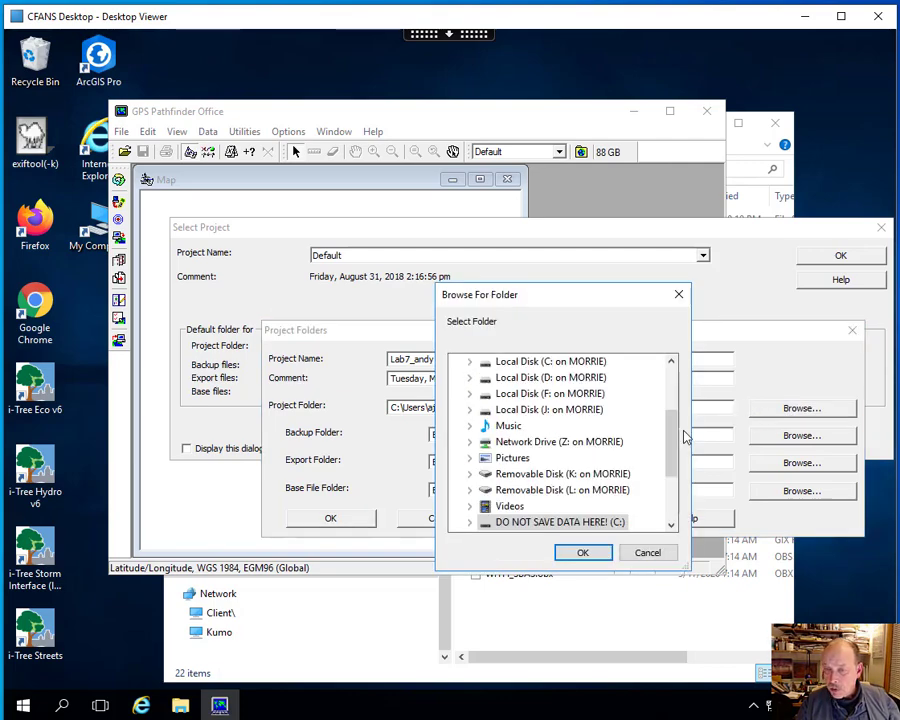
left_click_drag(672, 442, 668, 484)
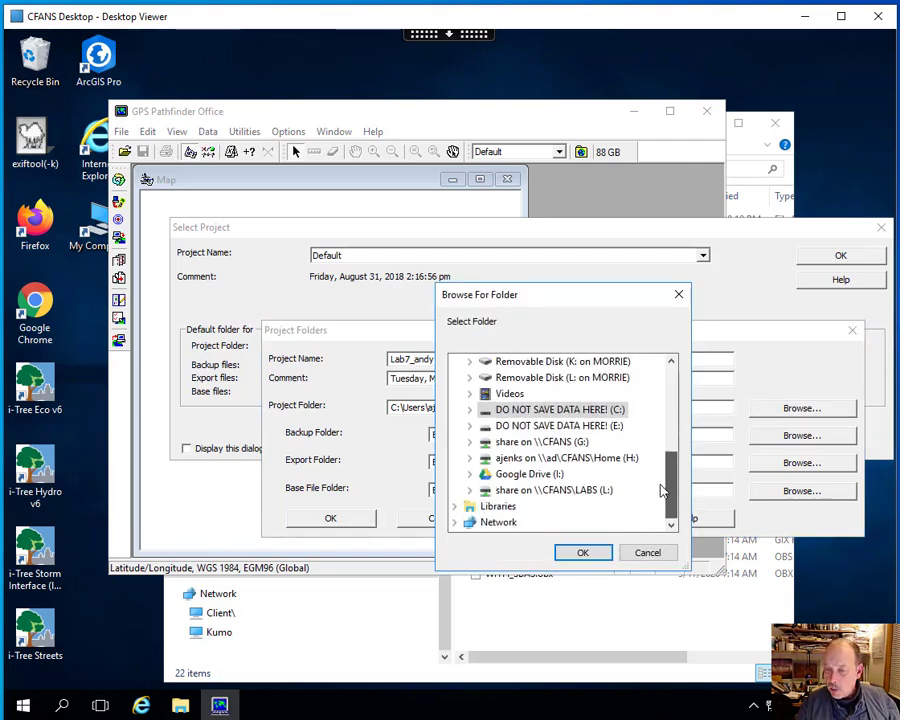
double_click(595, 497)
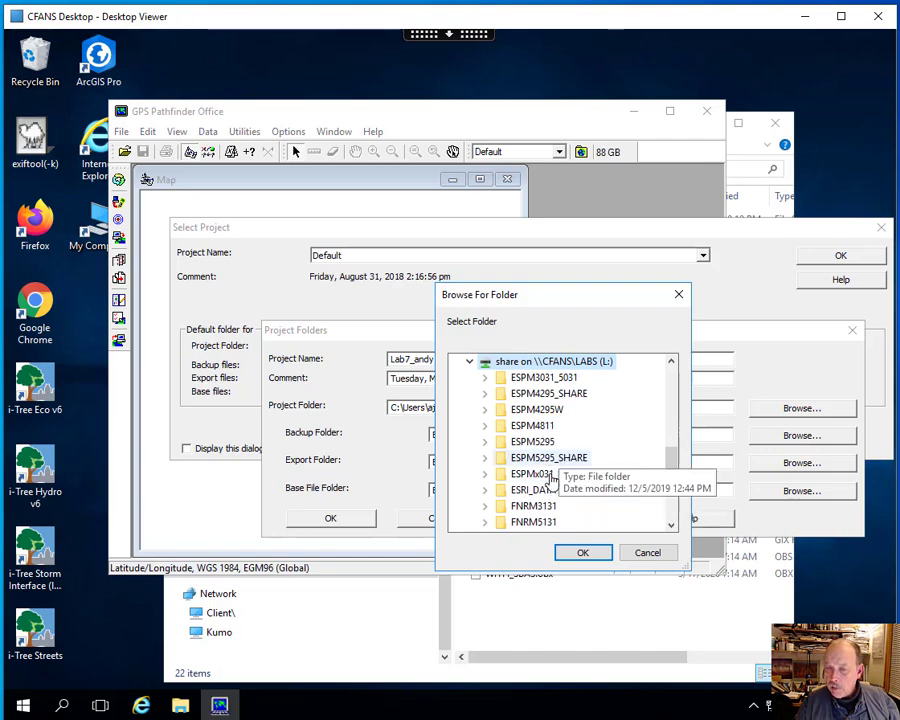
double_click(549, 478)
double_click(514, 394)
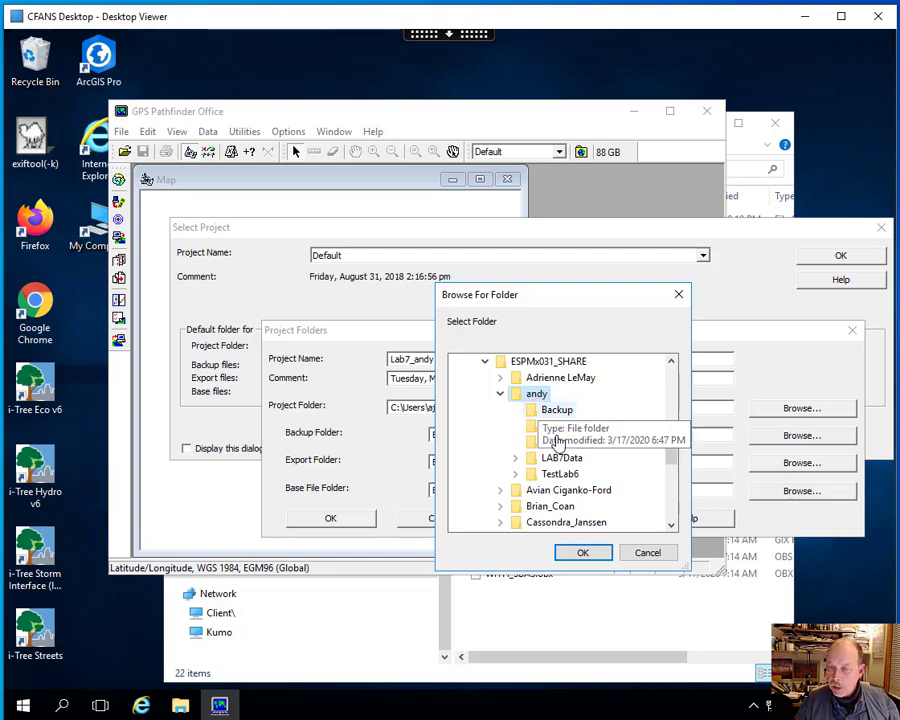
left_click(582, 553)
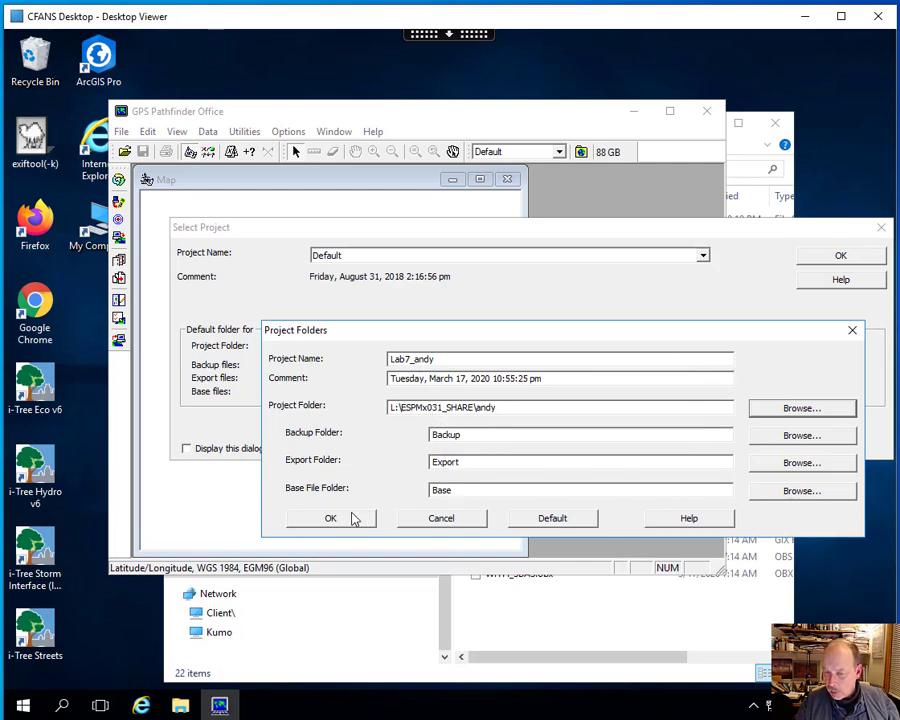
left_click(339, 520)
left_click(528, 472)
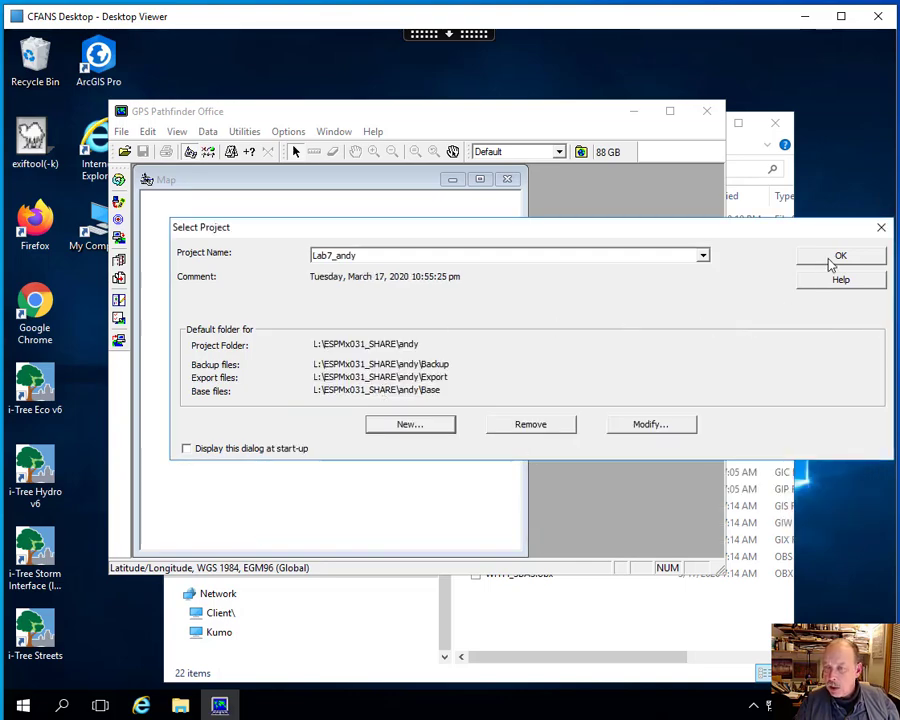
left_click(831, 259)
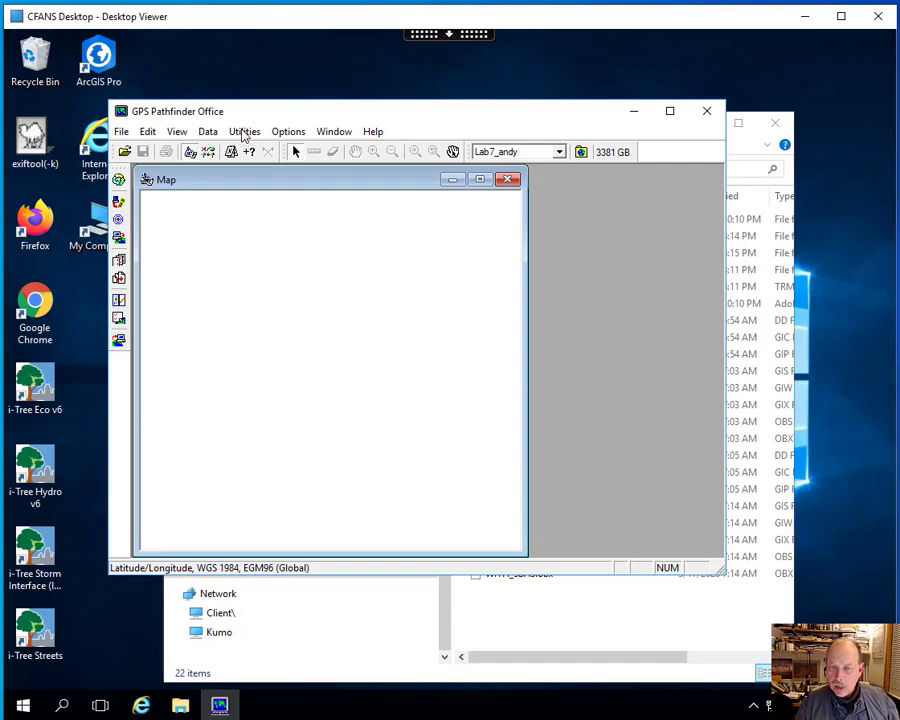
- Open the Data Transfer utility and begin creating a new device of type GIS Folder
left_click(245, 133)
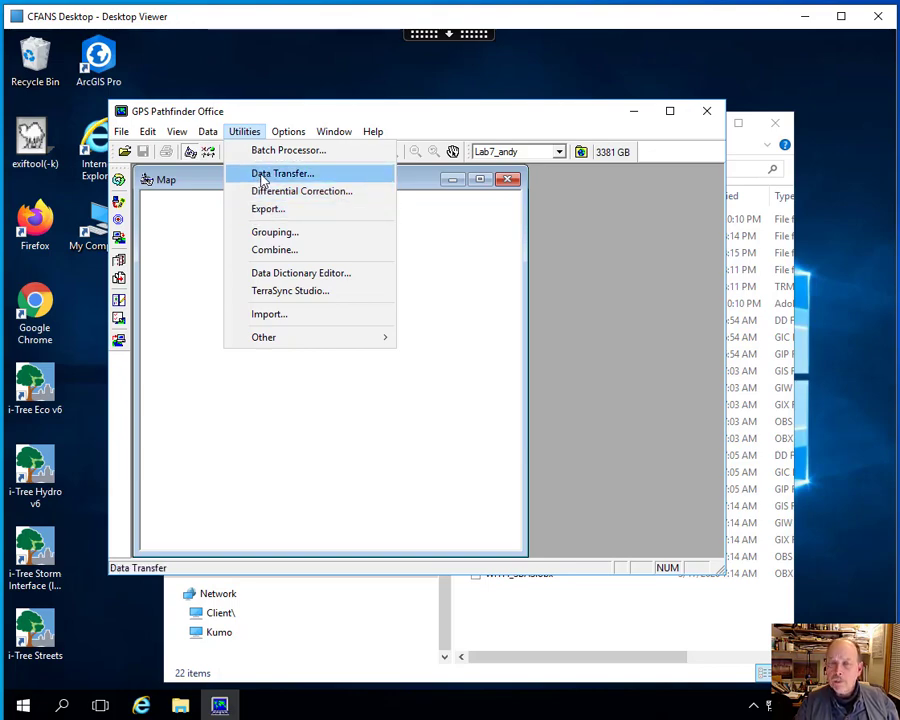
left_click(262, 175)
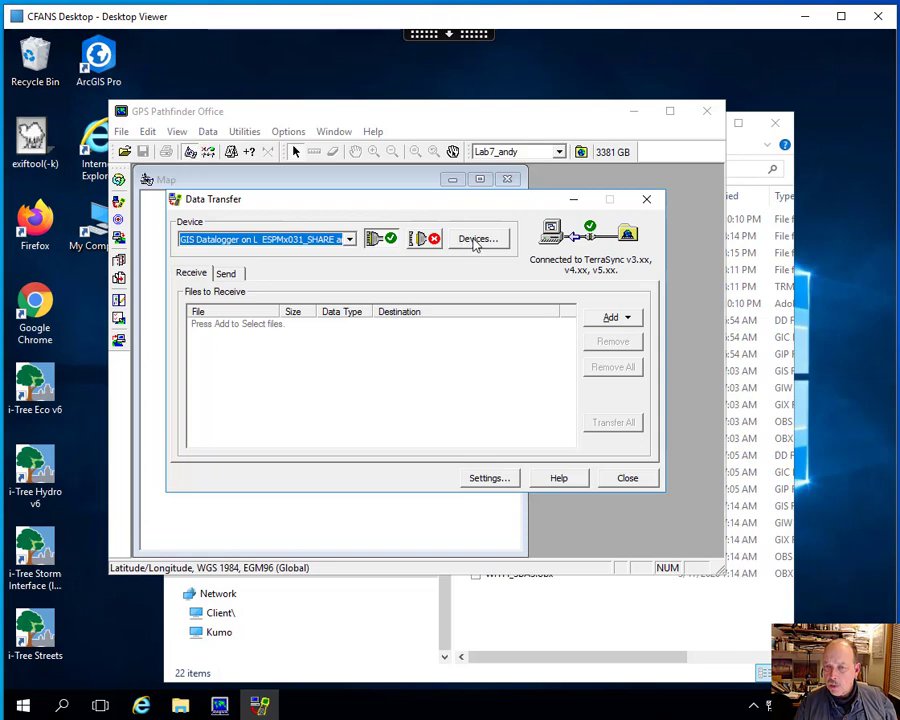
left_click(477, 241)
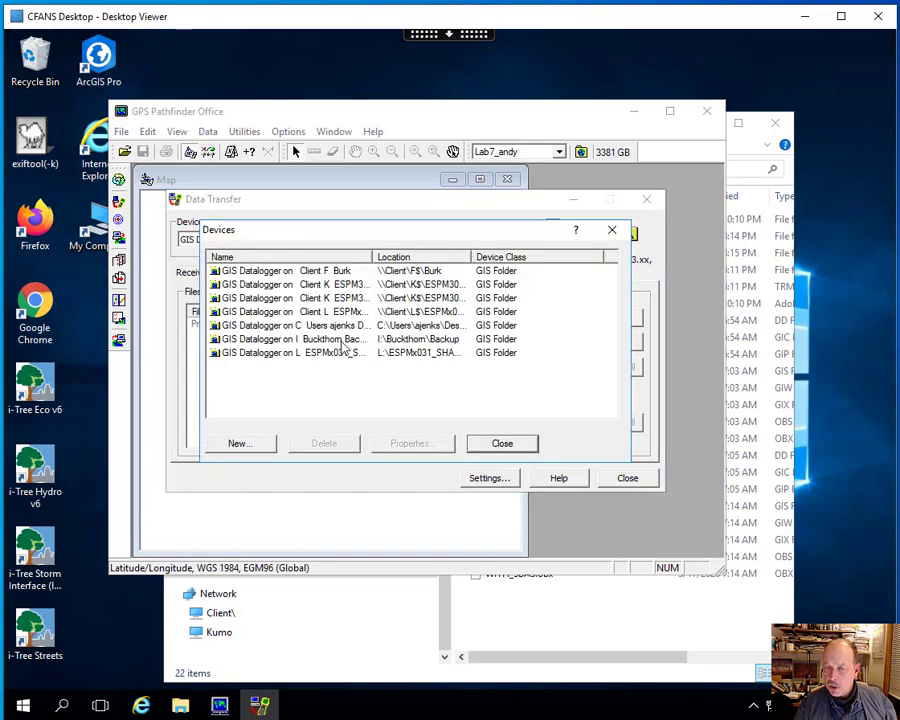
left_click(249, 447)
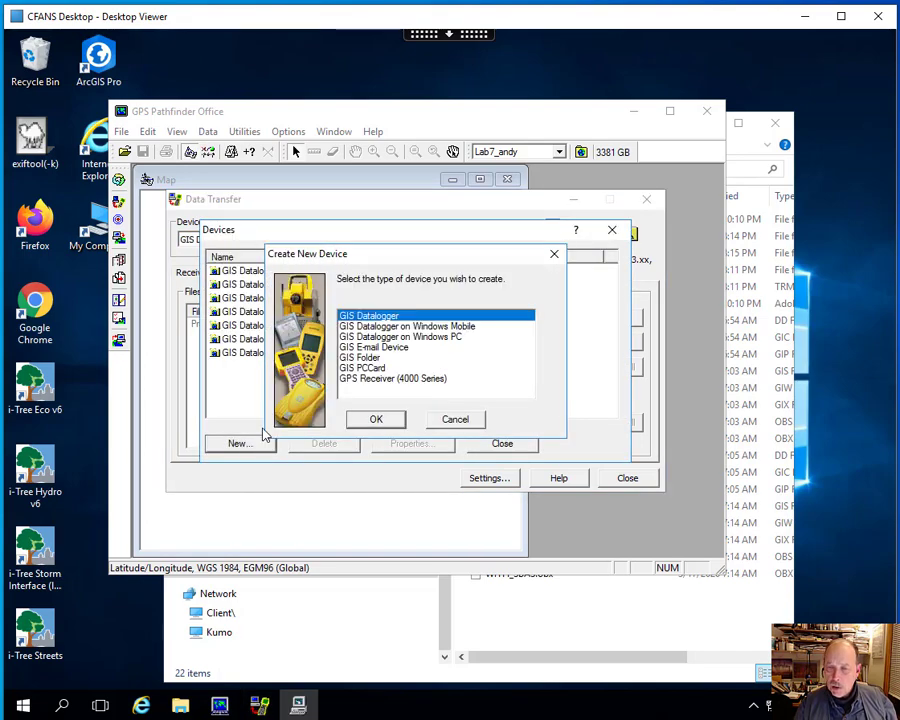
left_click(360, 358)
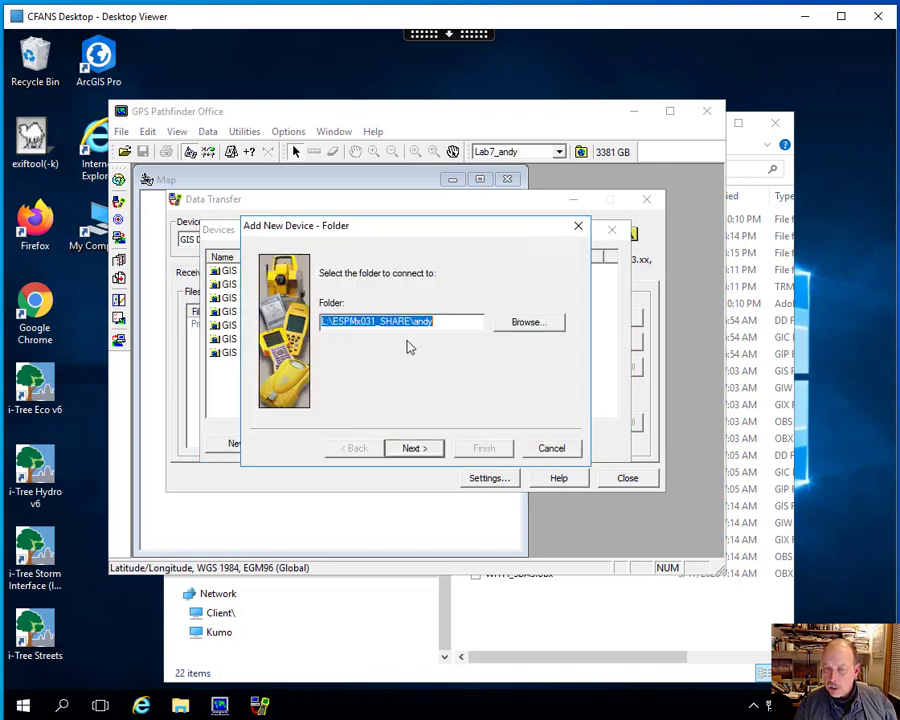
- Connect the new device to the LAB7Data folder inside the personal folder under L:\ESPMx031_SHARE
left_click(524, 323)
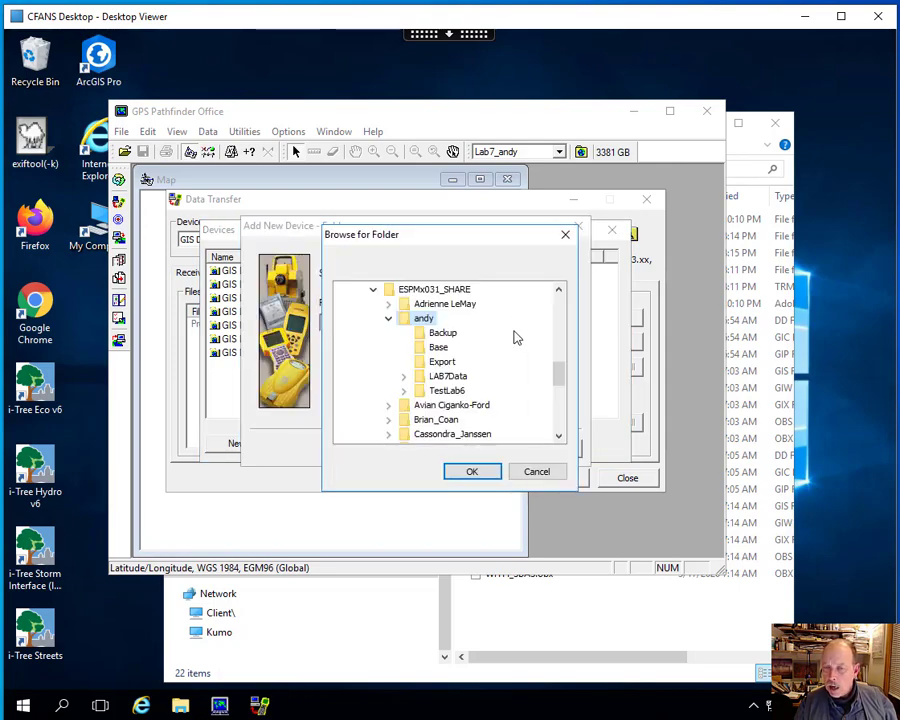
left_click_drag(560, 374, 558, 354)
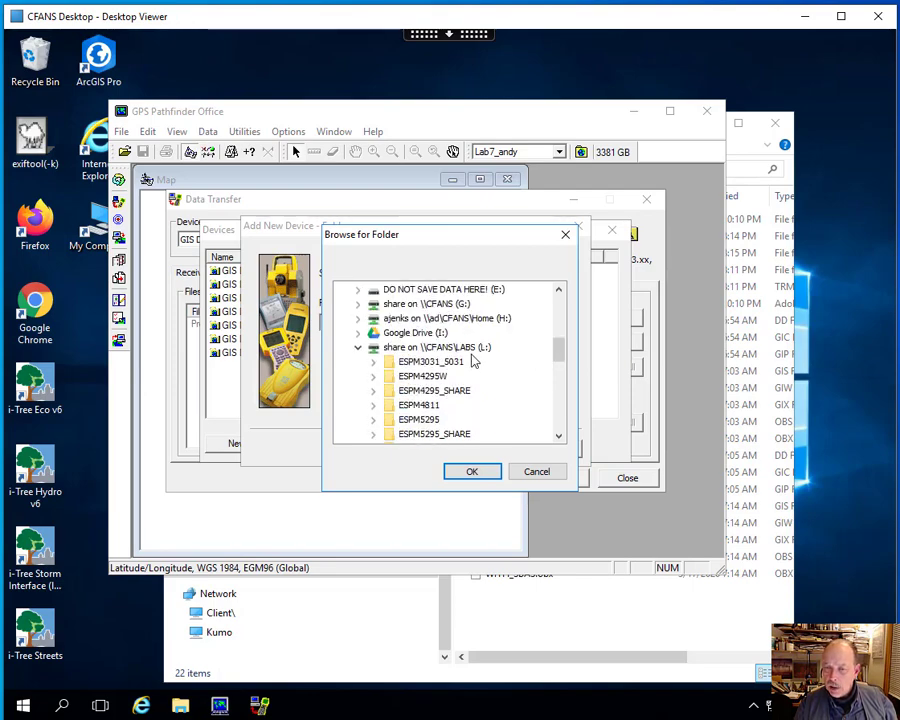
left_click_drag(556, 354, 556, 376)
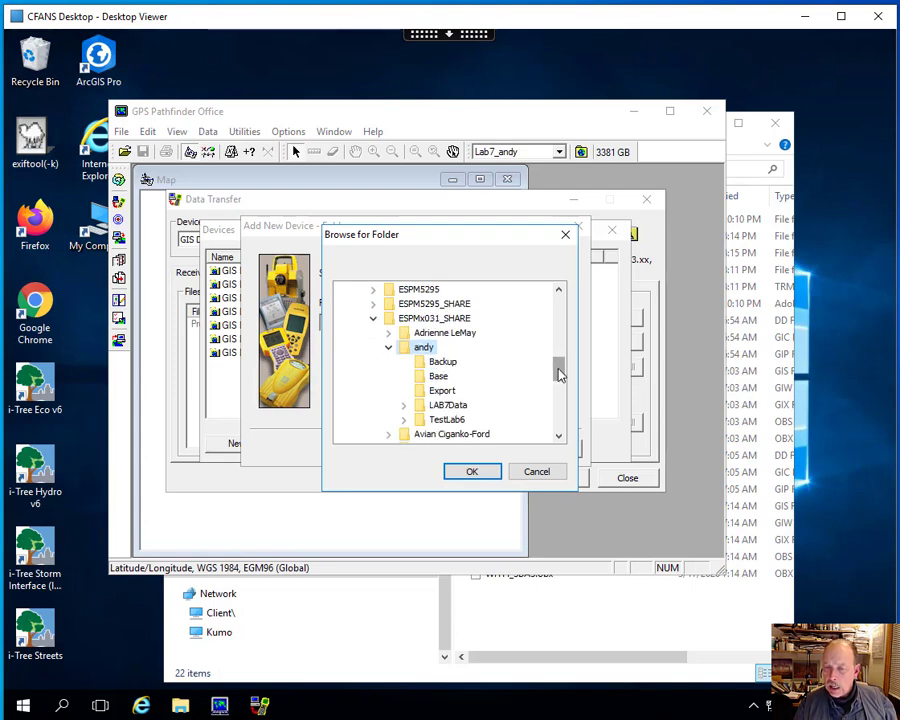
scroll(560, 367, "down", 1)
left_click(449, 364)
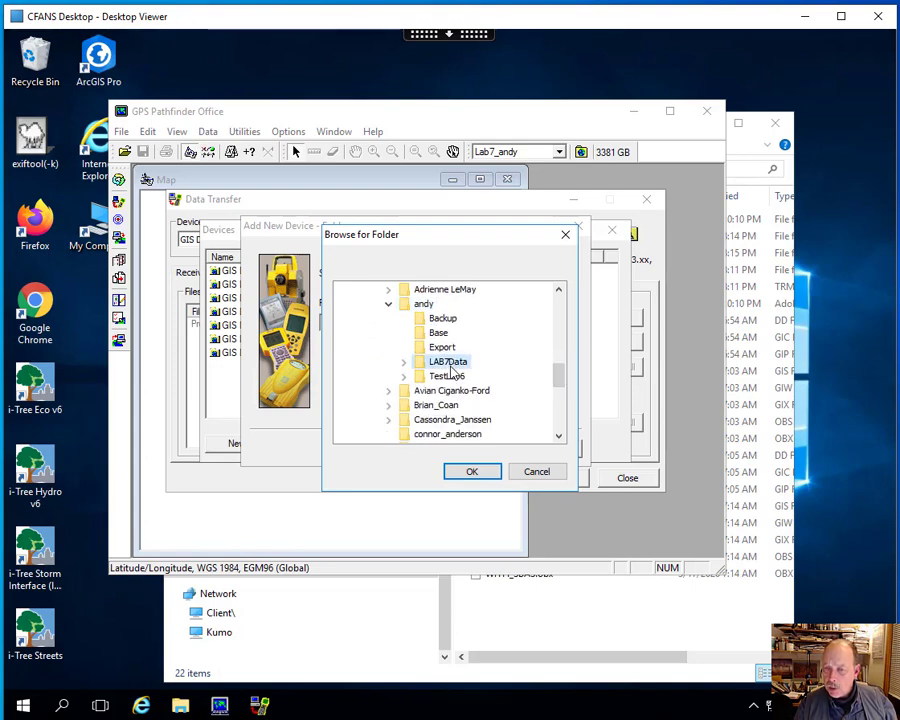
left_click(472, 474)
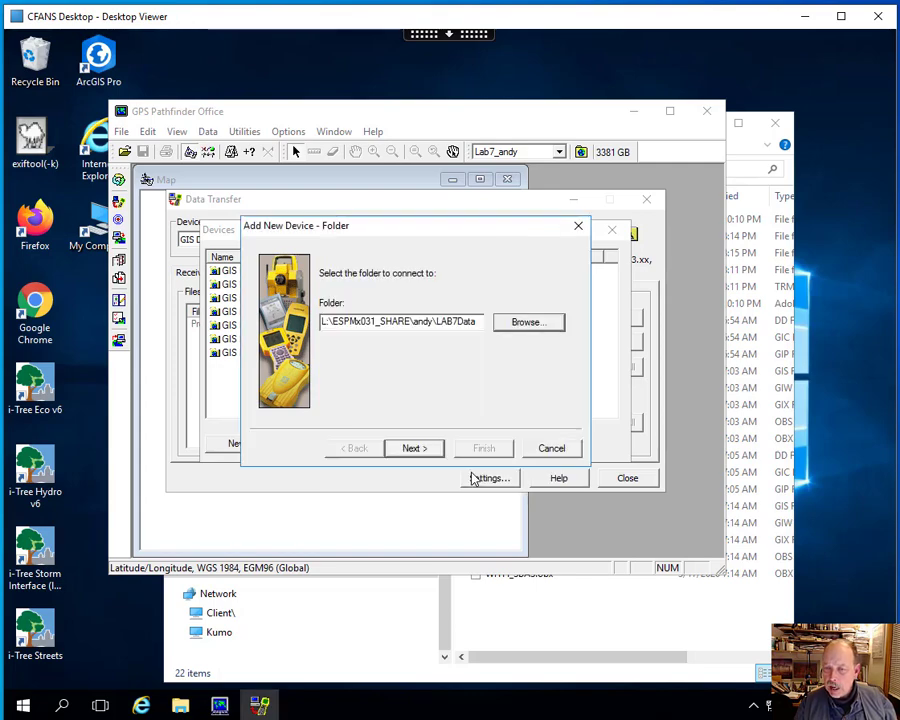
left_click(414, 448)
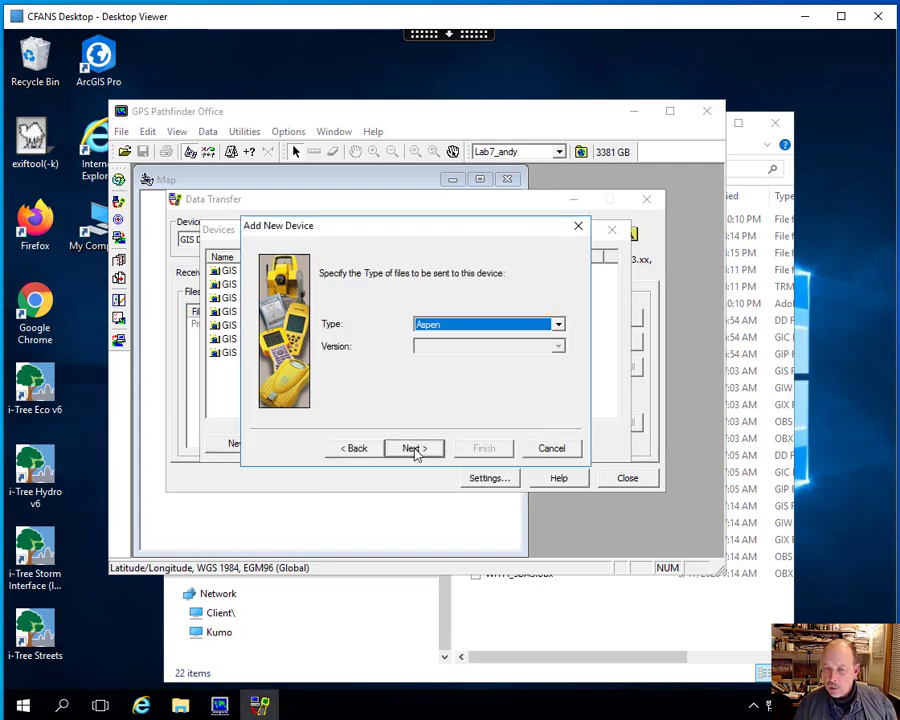
- Set the device's file type to TerraSync, finish it with the suggested version and name, and return to Data Transfer
left_click(557, 324)
left_click(530, 364)
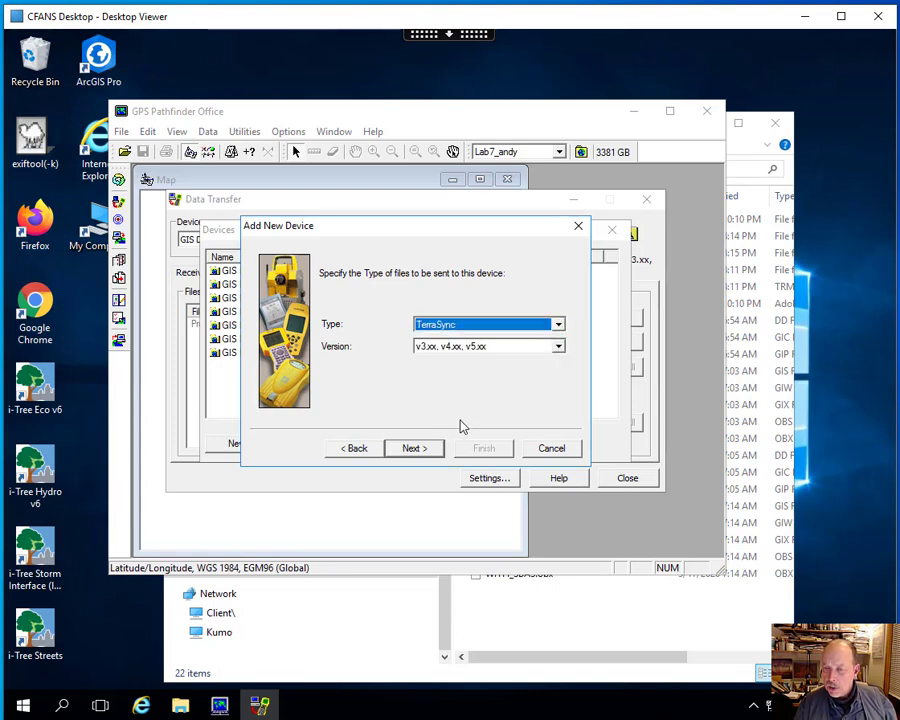
left_click(422, 448)
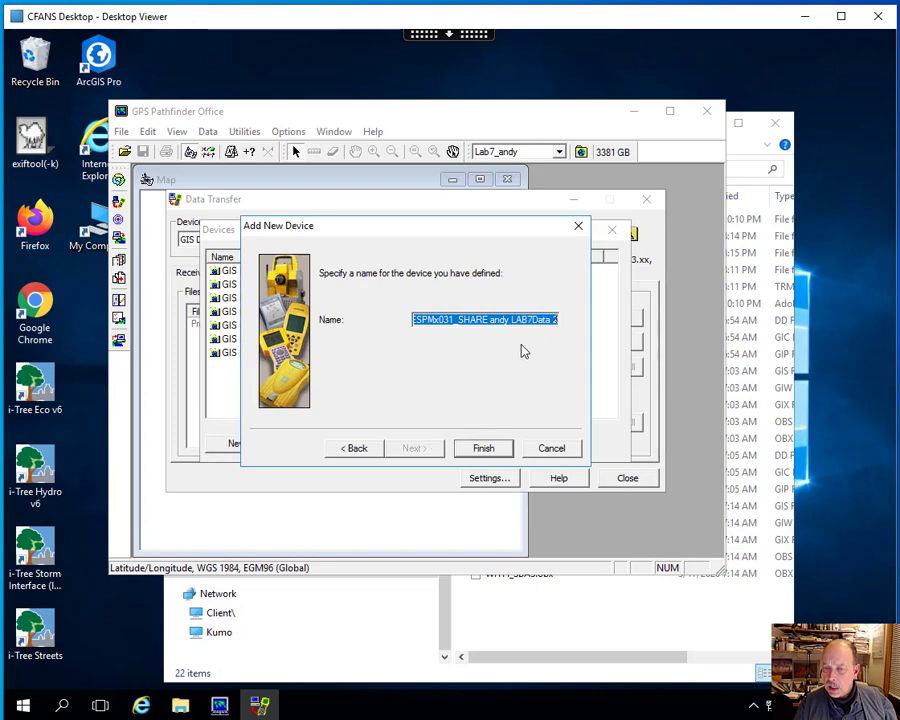
left_click(483, 448)
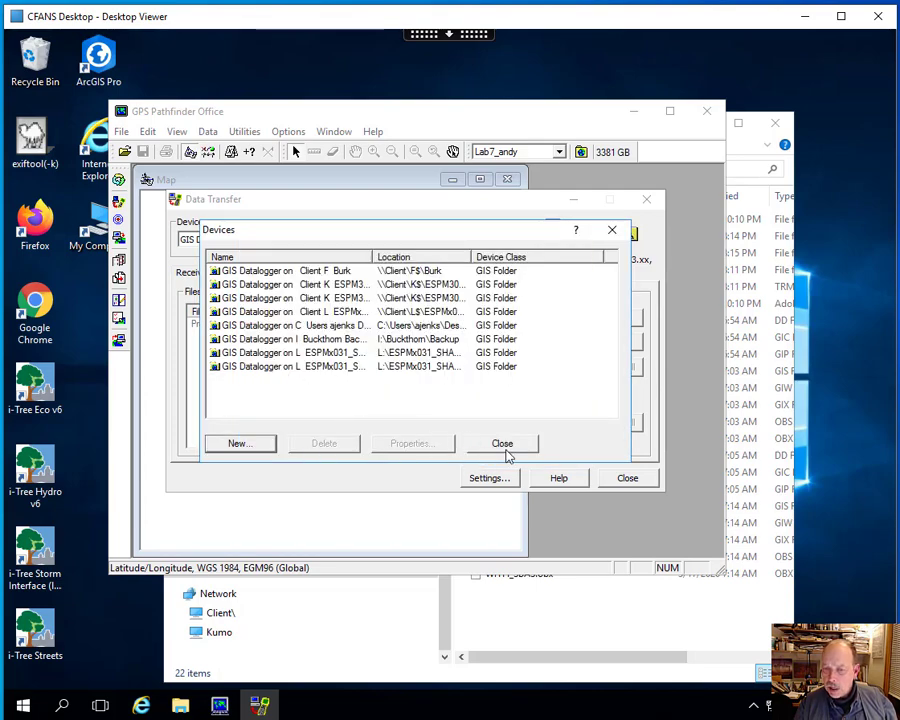
left_click(502, 444)
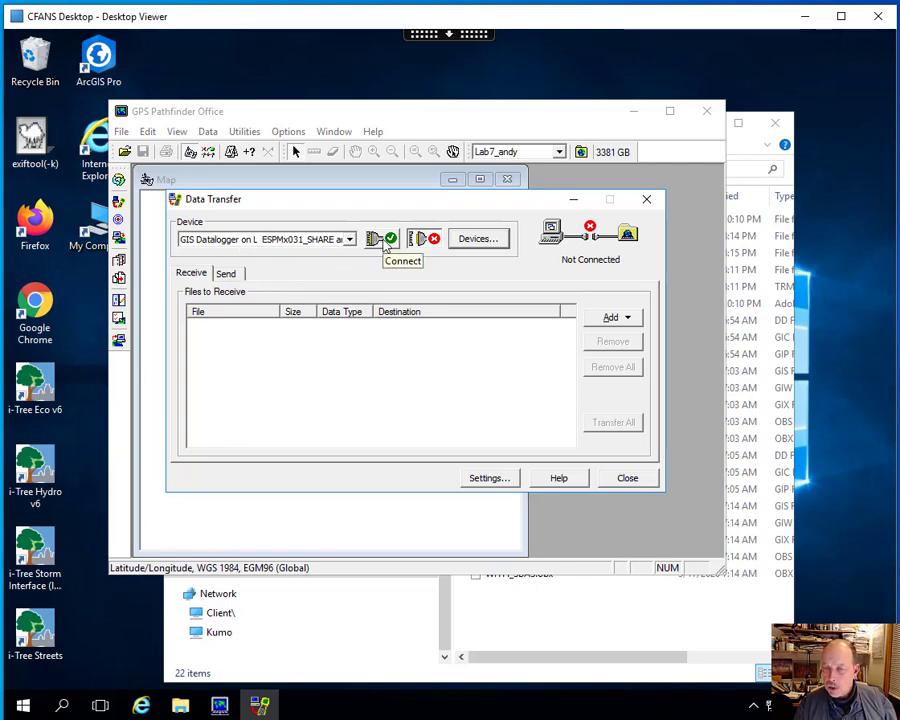
- Connect to the GIS Datalogger device and choose the NO_SBAS.gis data file to receive
left_click(631, 320)
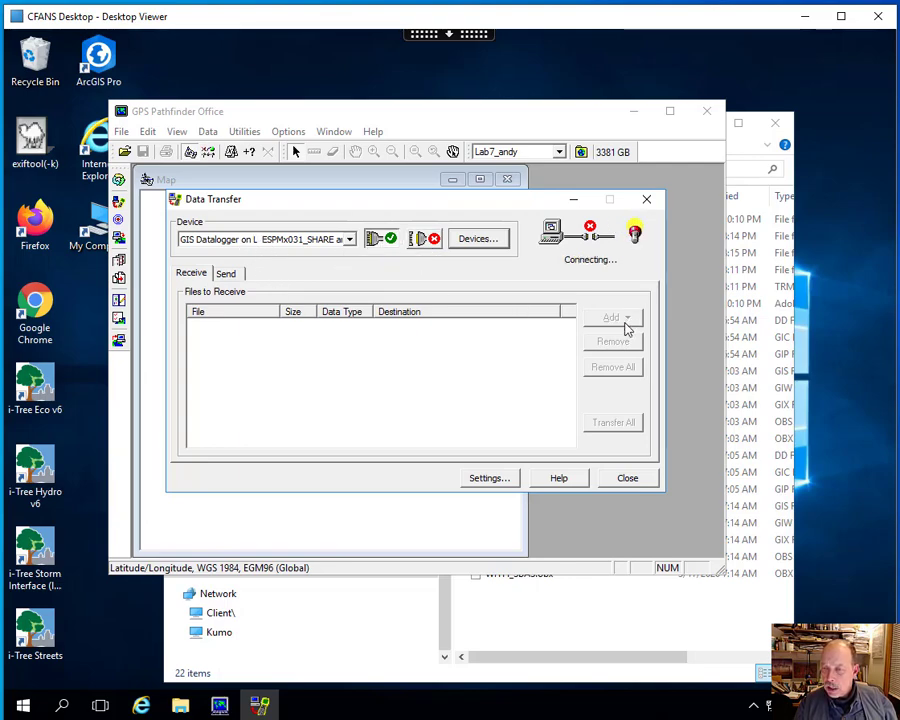
left_click(620, 322)
left_click(622, 339)
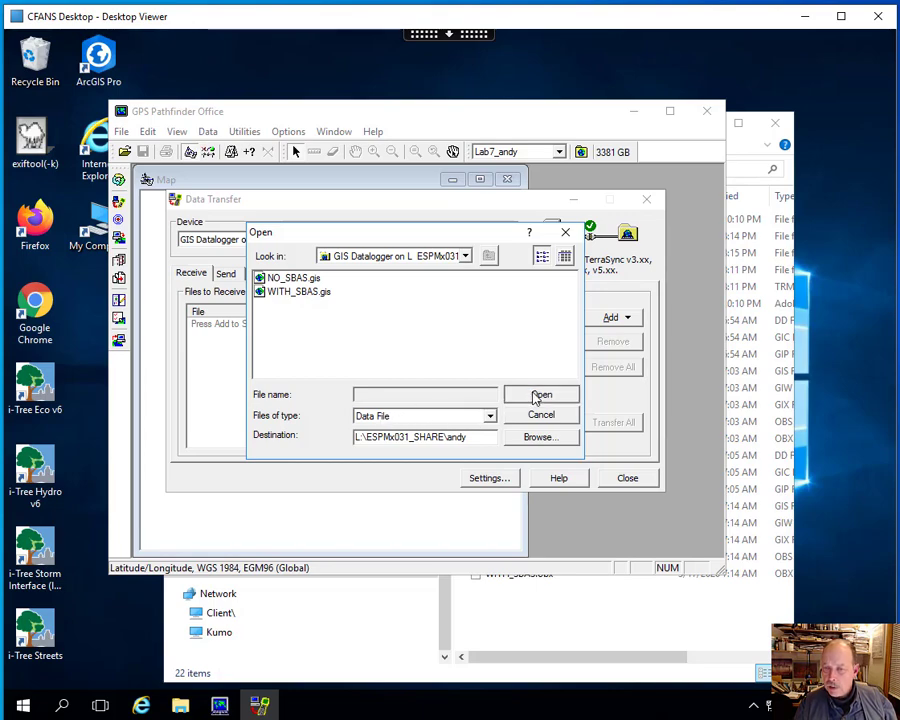
left_click(308, 279)
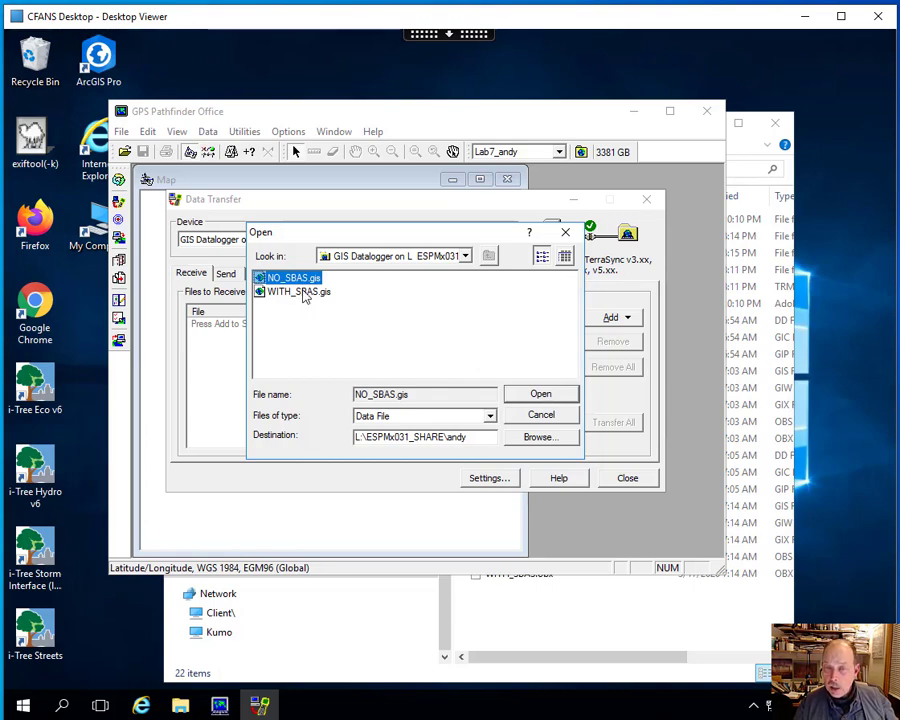
left_click(305, 292, "shift")
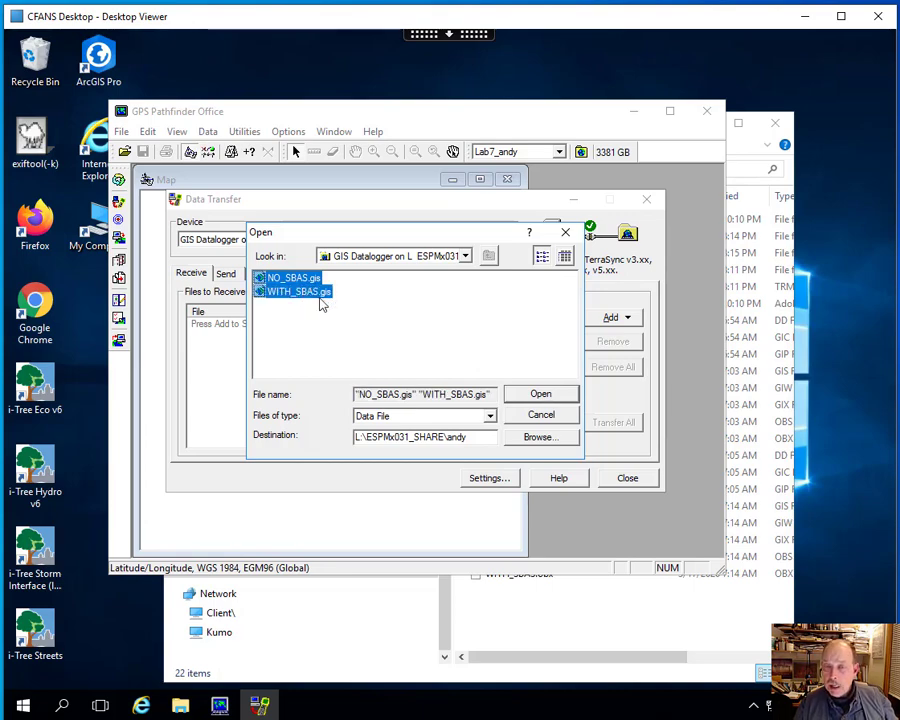
left_click(295, 281)
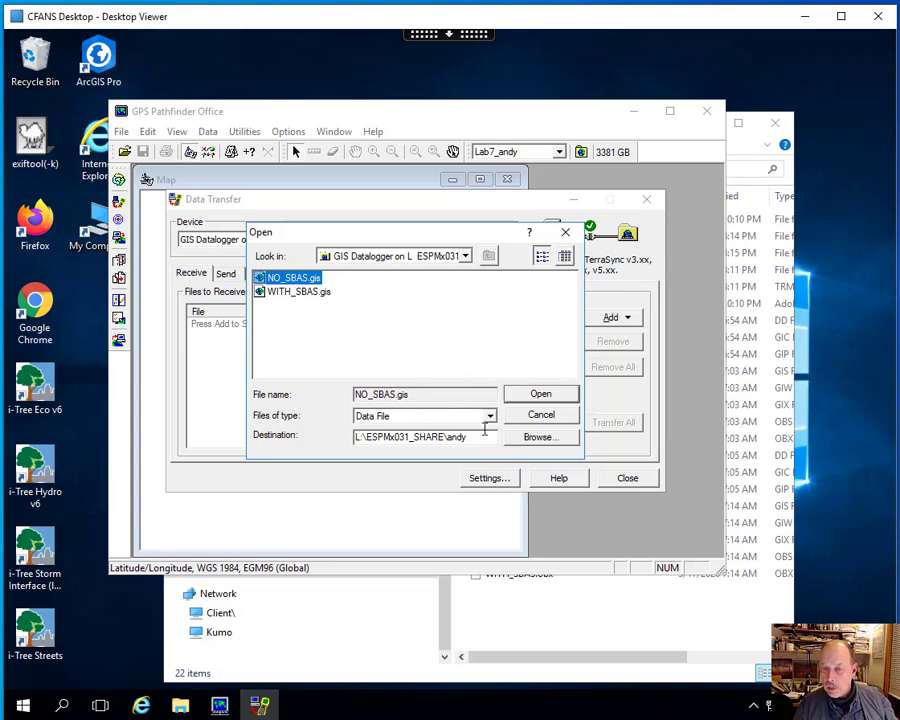
- Set the NO_SBAS.gis destination to the OutputNoSBAS-WAAS folder inside LAB7Data and transfer the file
left_click(538, 439)
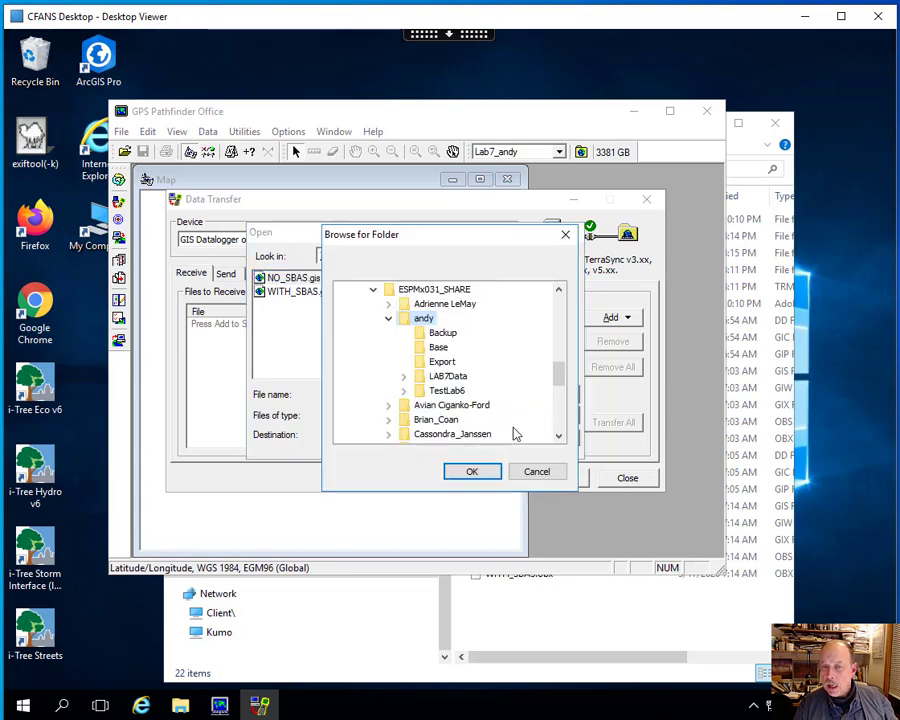
left_click(451, 378)
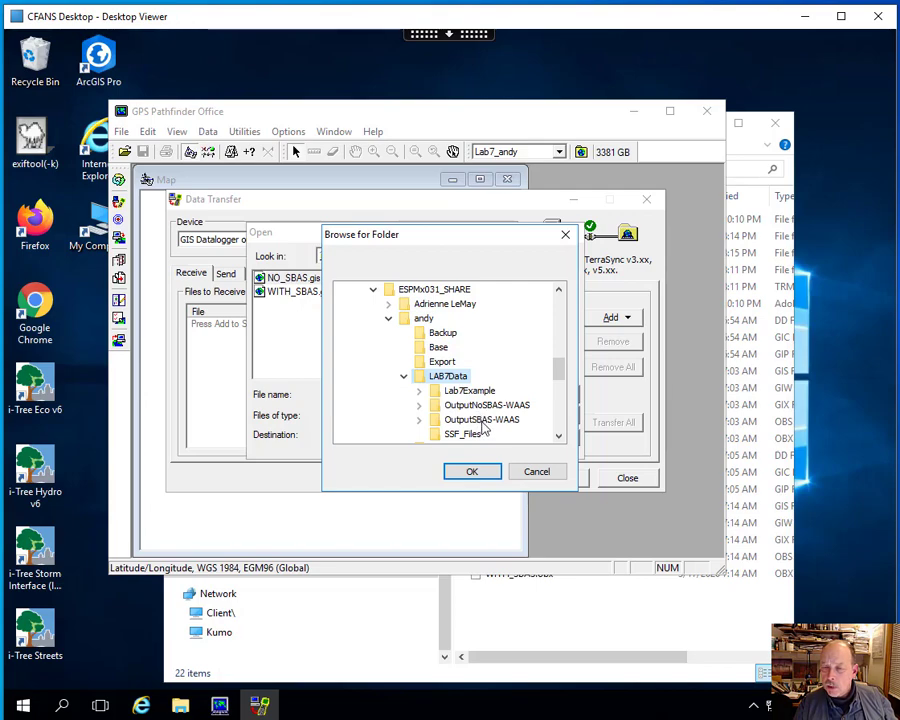
left_click(483, 405)
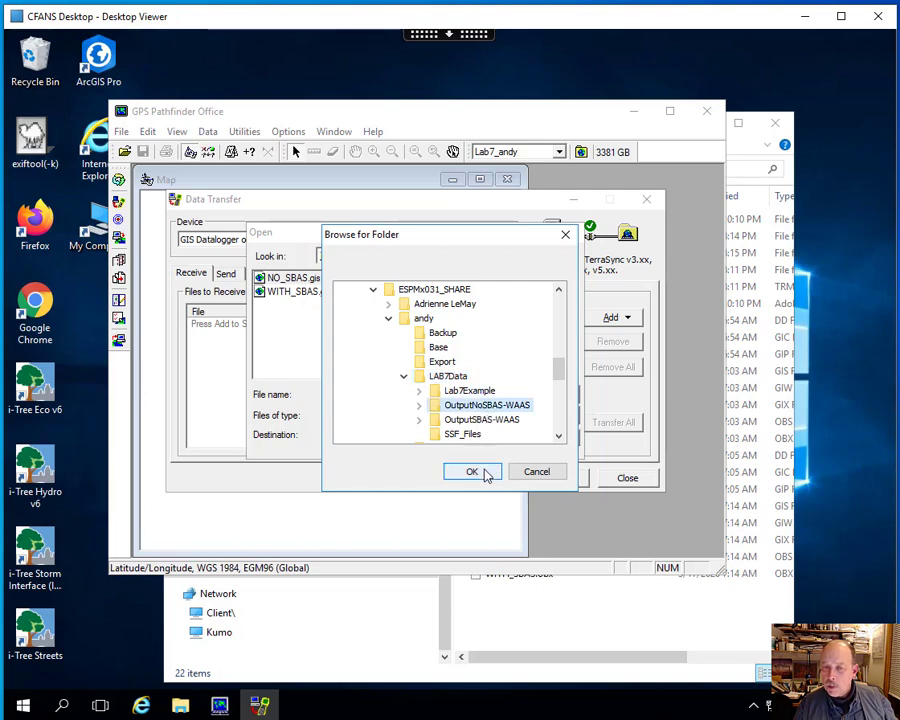
left_click(472, 472)
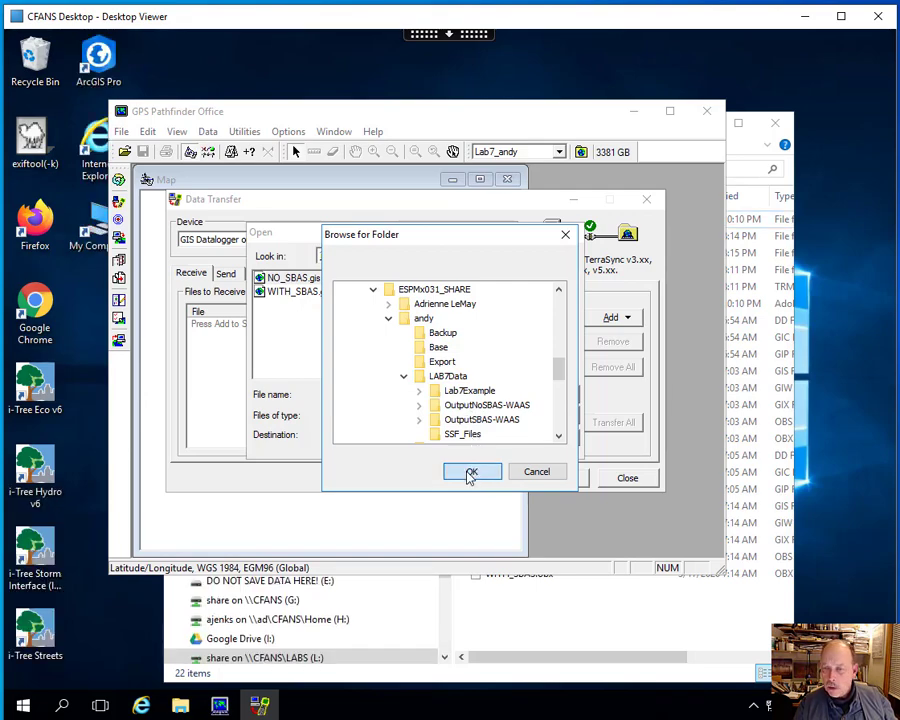
left_click(470, 473)
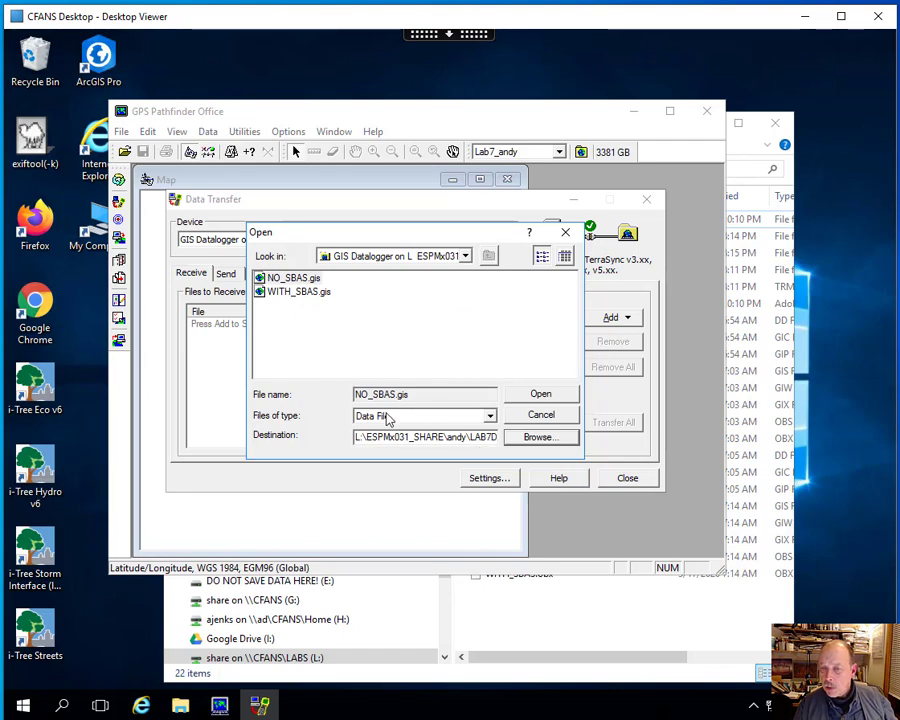
left_click(540, 395)
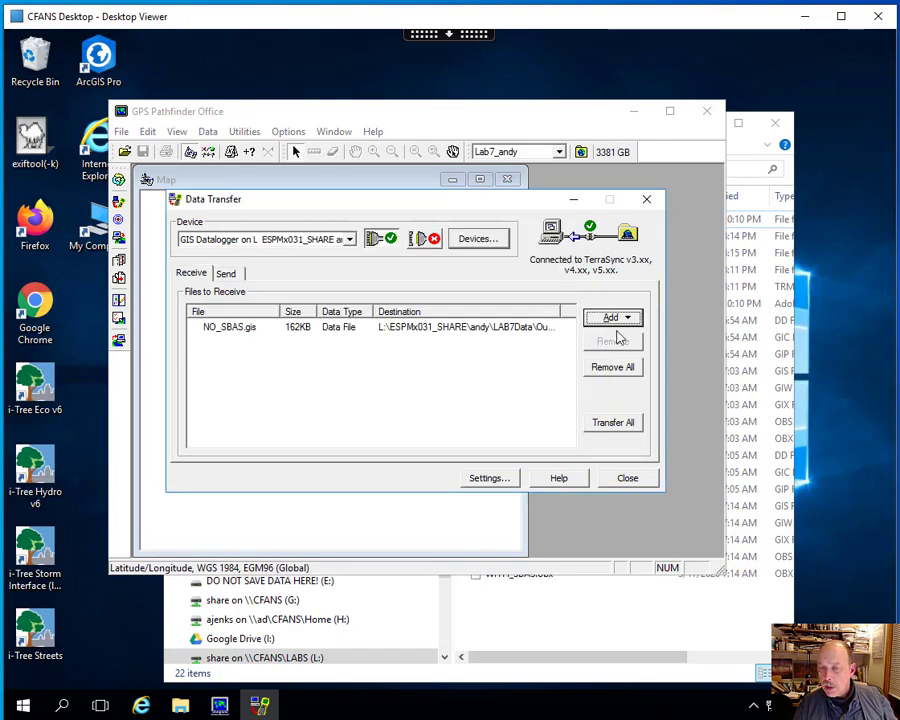
left_click(607, 422)
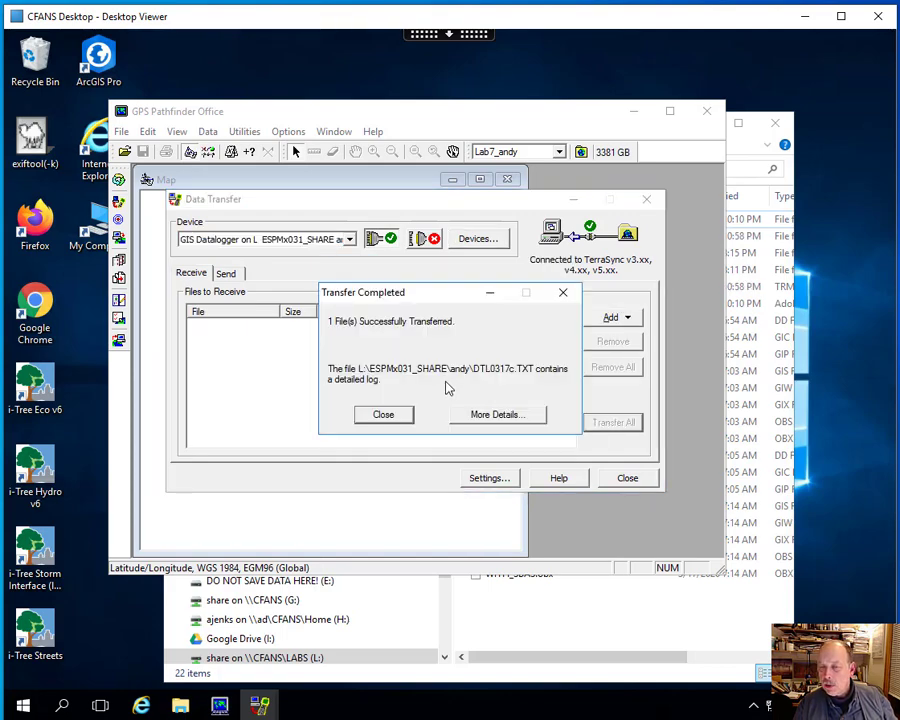
left_click(383, 415)
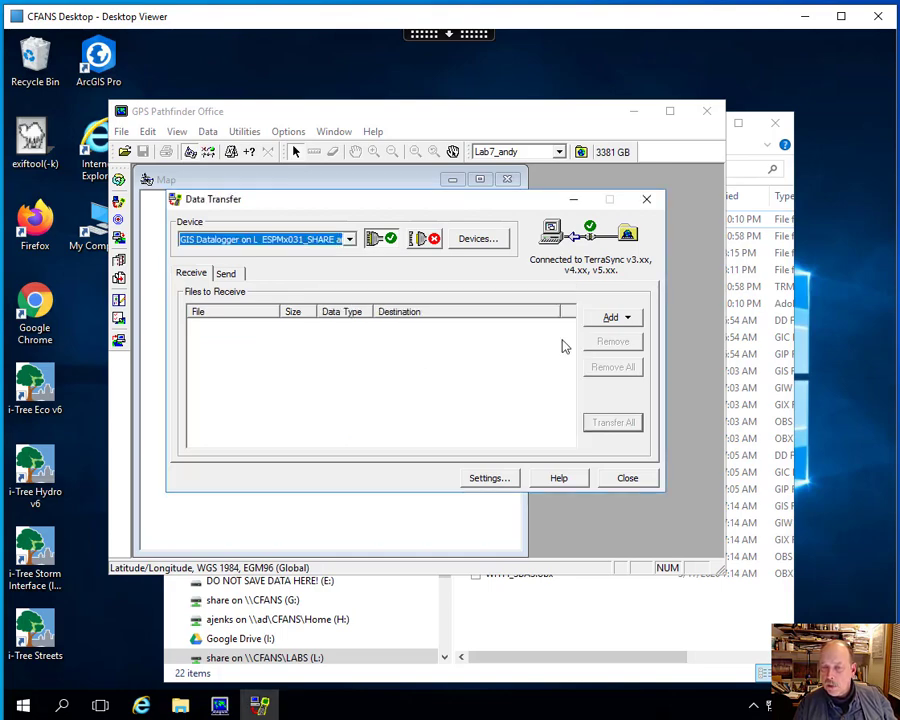
- Add the WITH_SBAS.gis data file with the OutputSBAS-WAAS folder inside LAB7Data as its destination, and transfer it
left_click(616, 318)
left_click(625, 337)
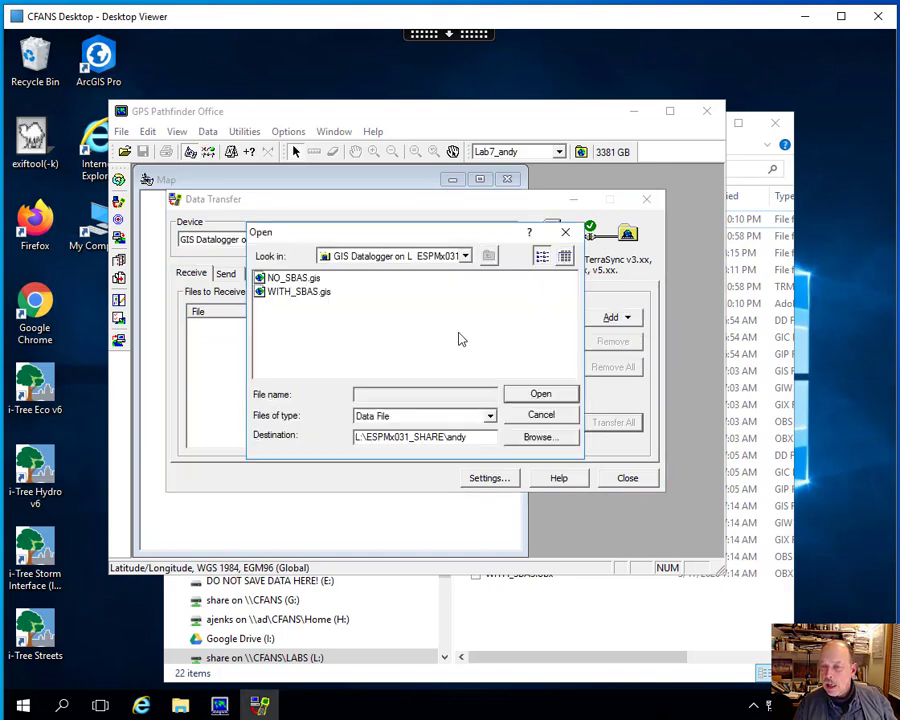
left_click(300, 291)
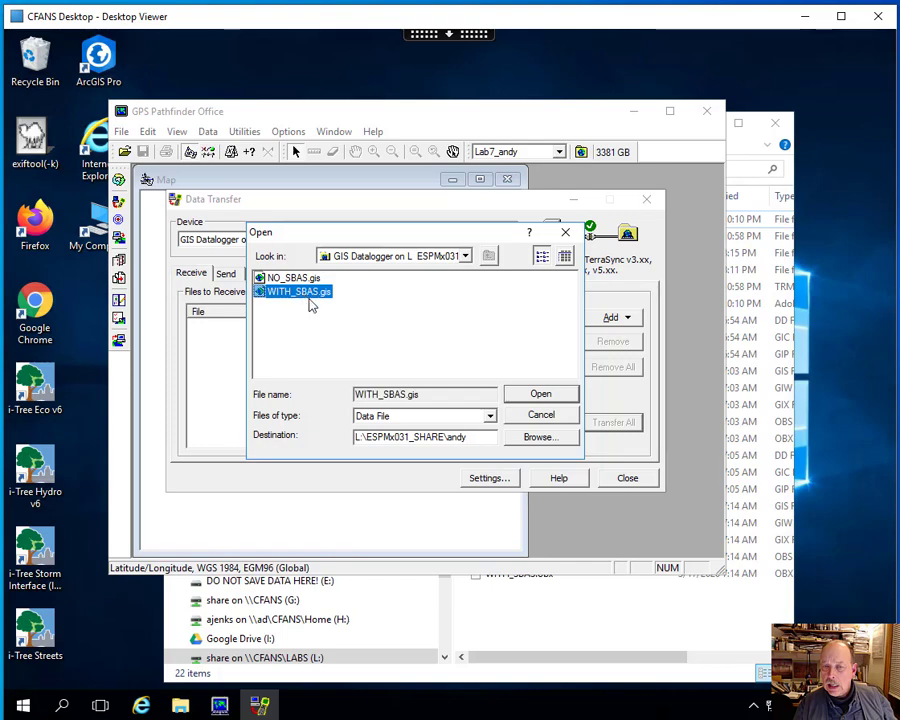
left_click(526, 441)
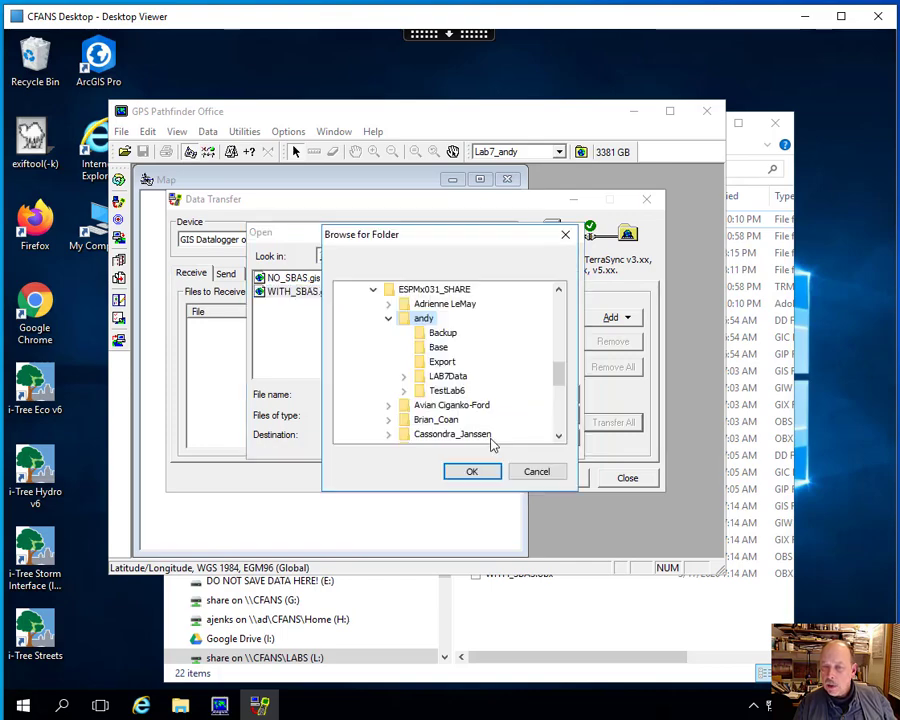
double_click(446, 377)
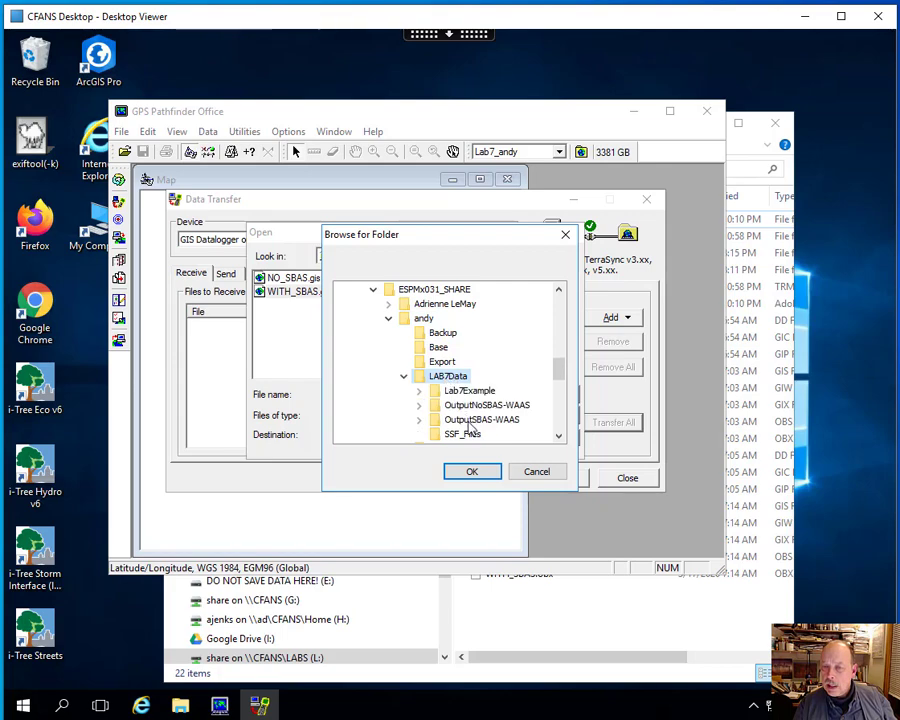
left_click(470, 421)
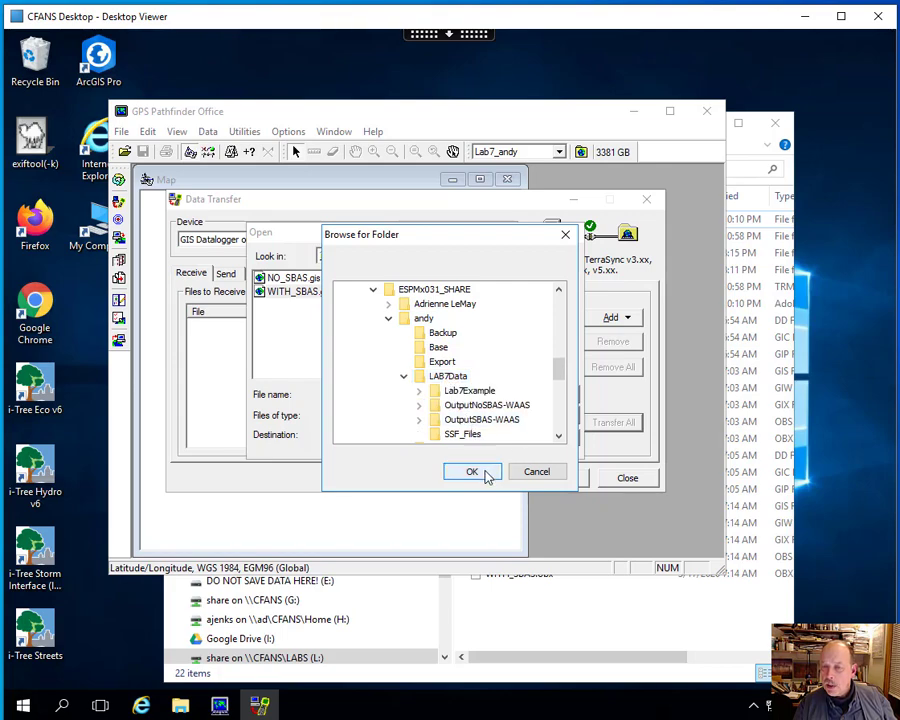
left_click(472, 472)
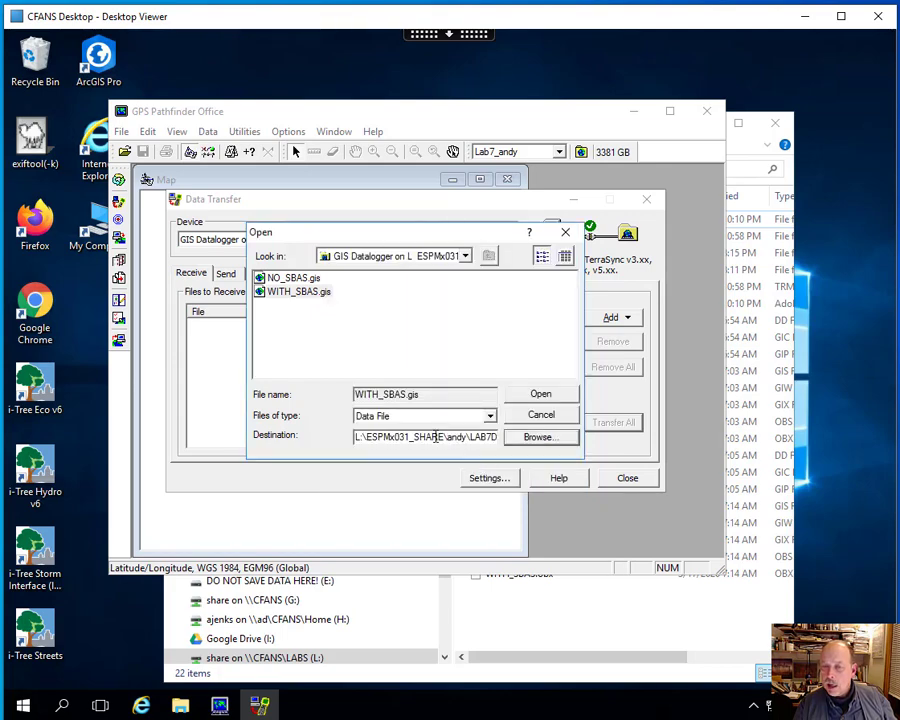
left_click(540, 394)
left_click(608, 422)
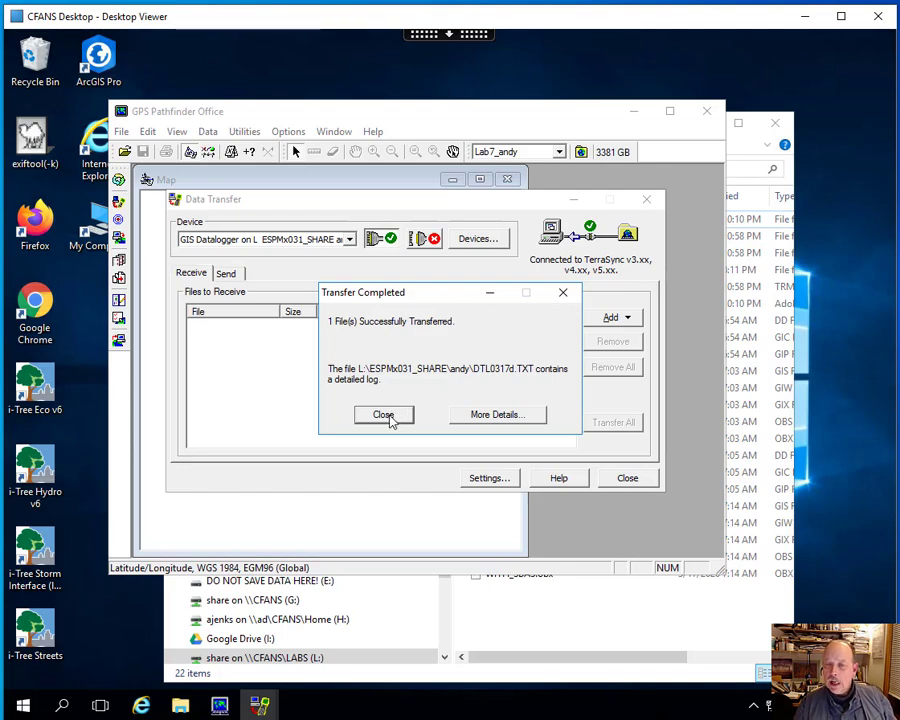
left_click(388, 415)
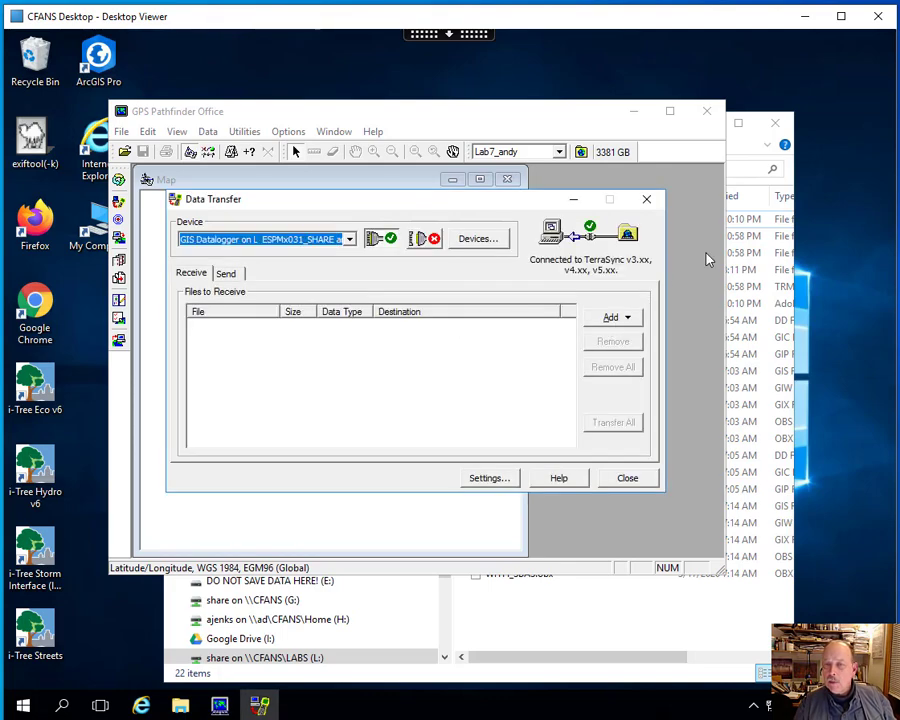
- In File Explorer, check the transferred files in OutputNoSBAS-WAAS and OutputSBAS-WAAS, and return to GPS Pathfinder Office
left_click(744, 150)
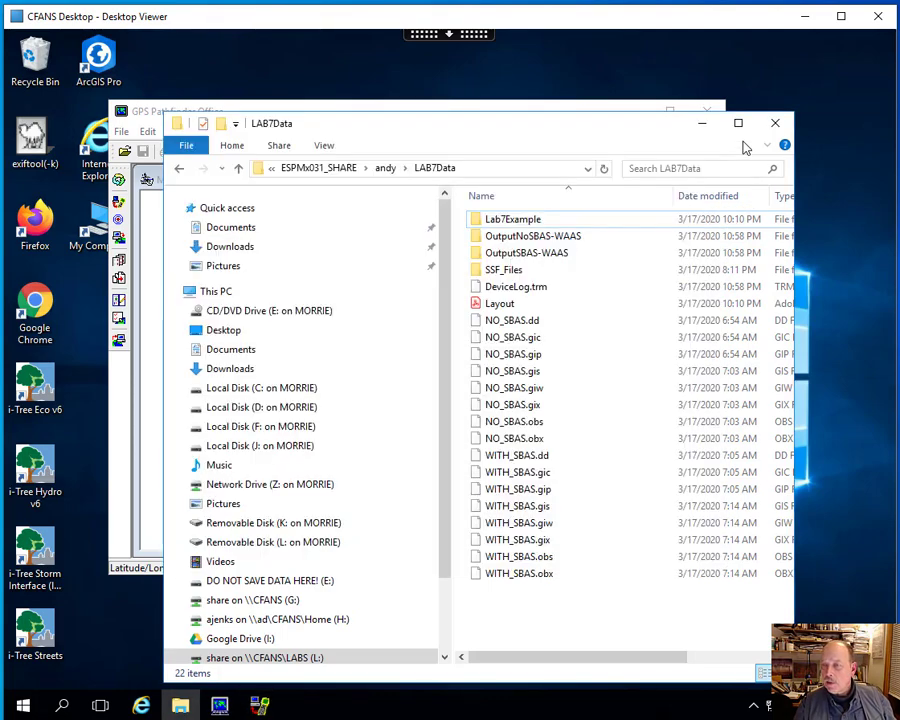
double_click(509, 238)
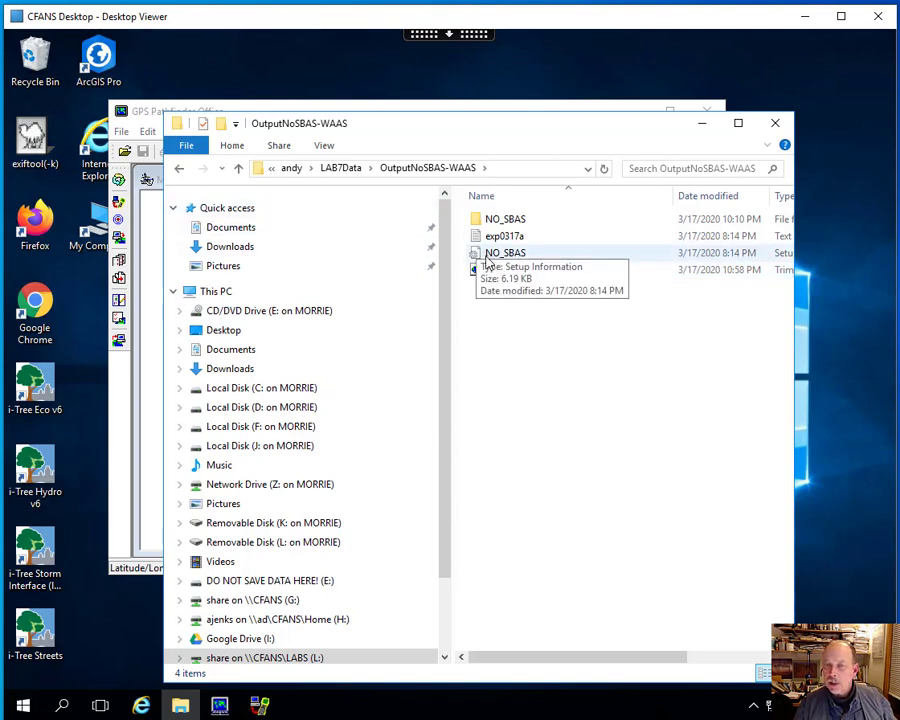
left_click(343, 168)
double_click(498, 254)
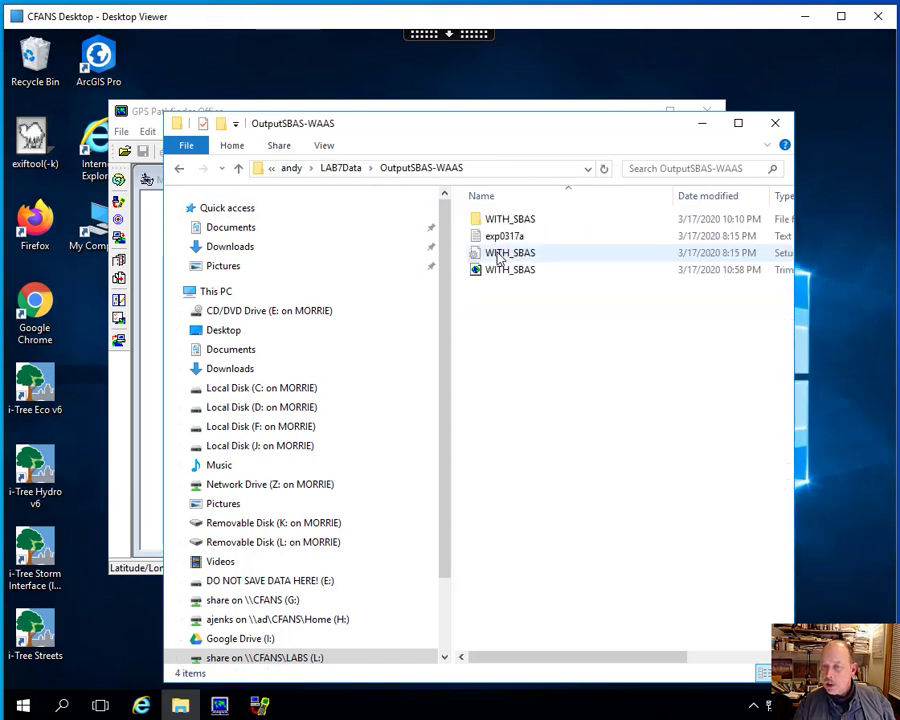
left_click(343, 168)
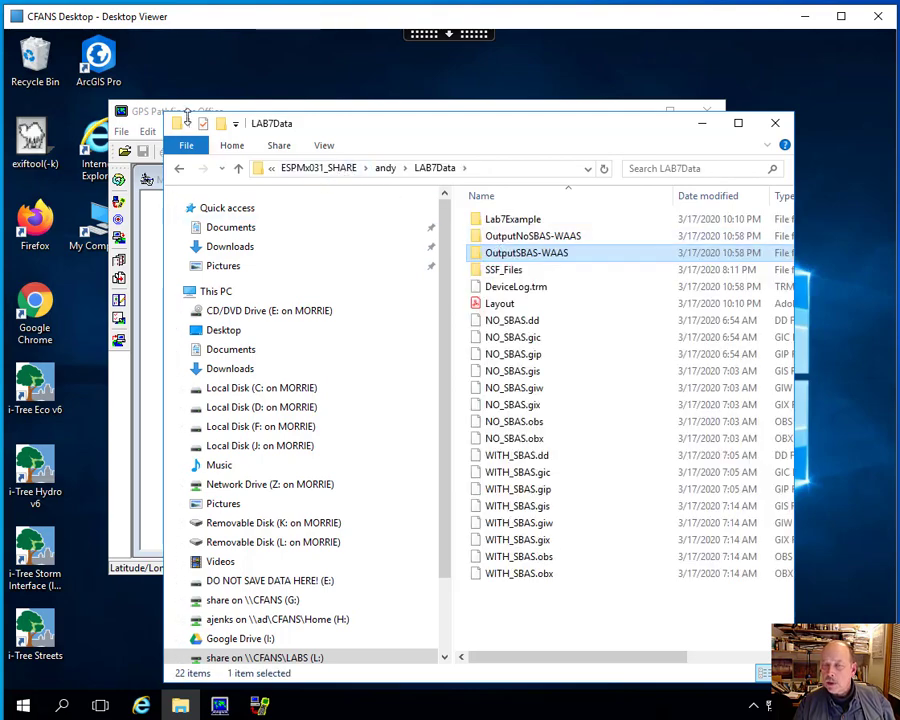
left_click(150, 213)
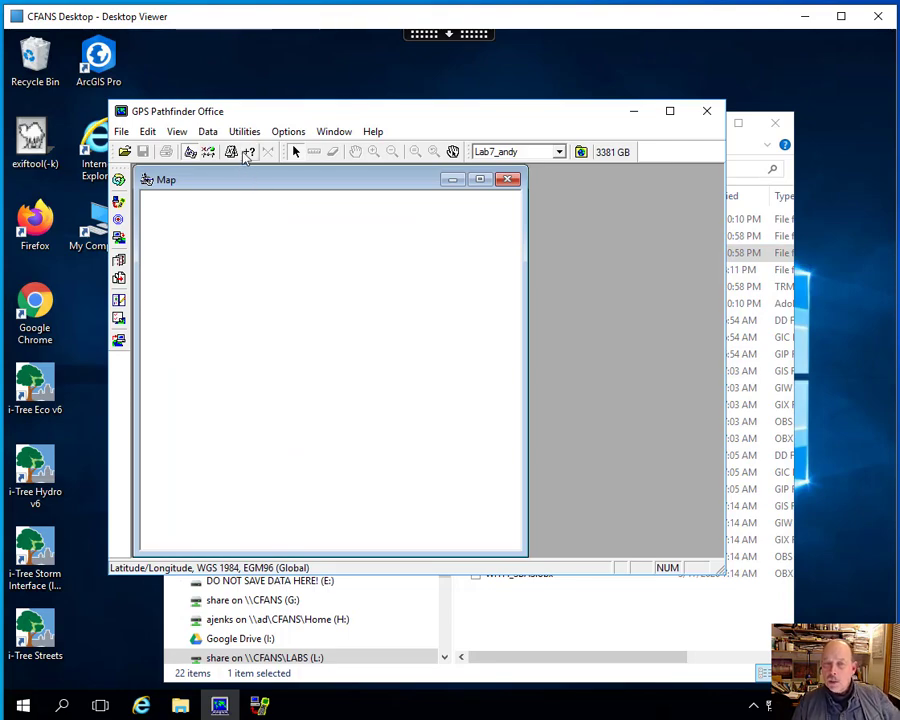
left_click(121, 133)
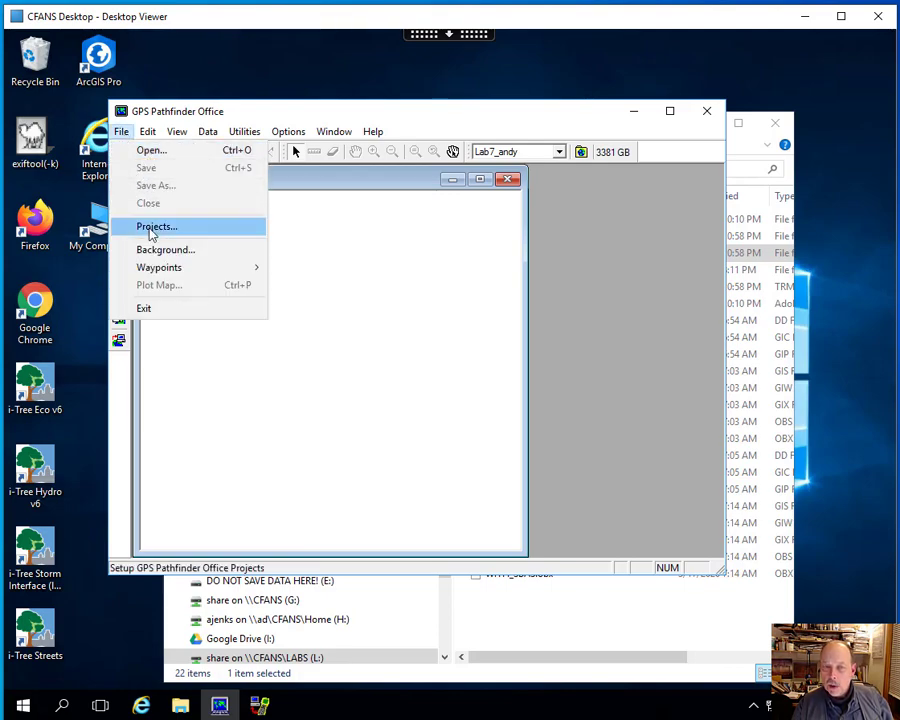
left_click(140, 151)
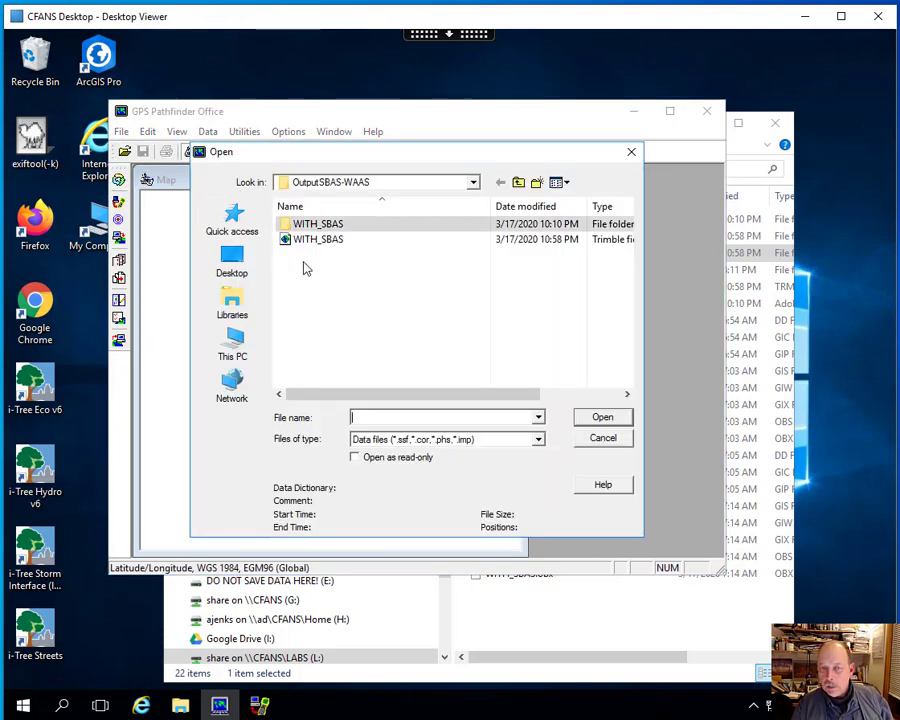
left_click(631, 151)
left_click(176, 132)
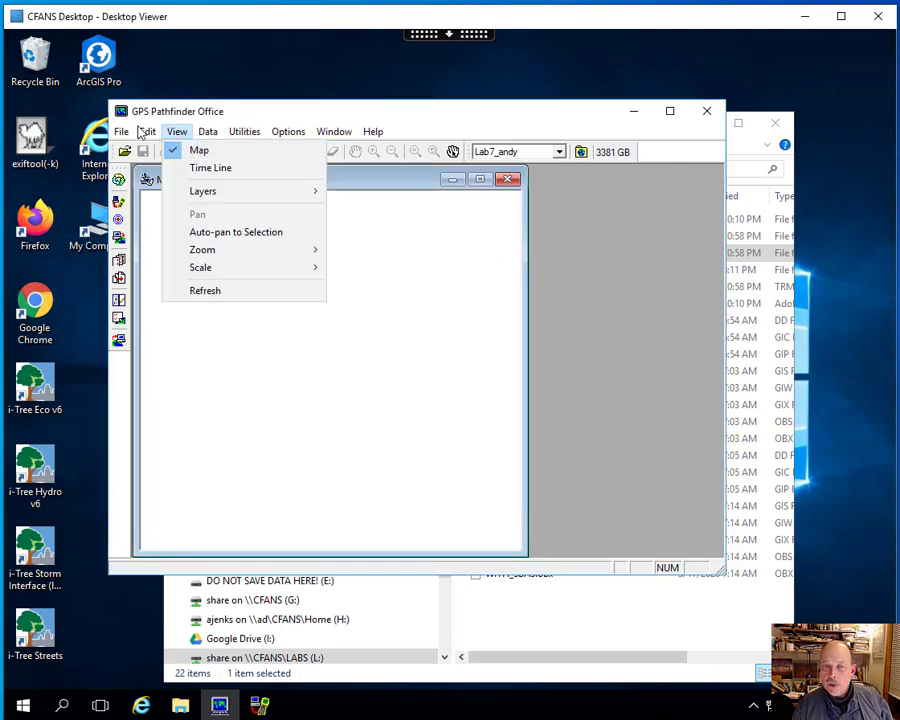
- Open the WITH_SBAS data file from the OutputSBAS-WAAS folder in the map
left_click(122, 133)
left_click(146, 150)
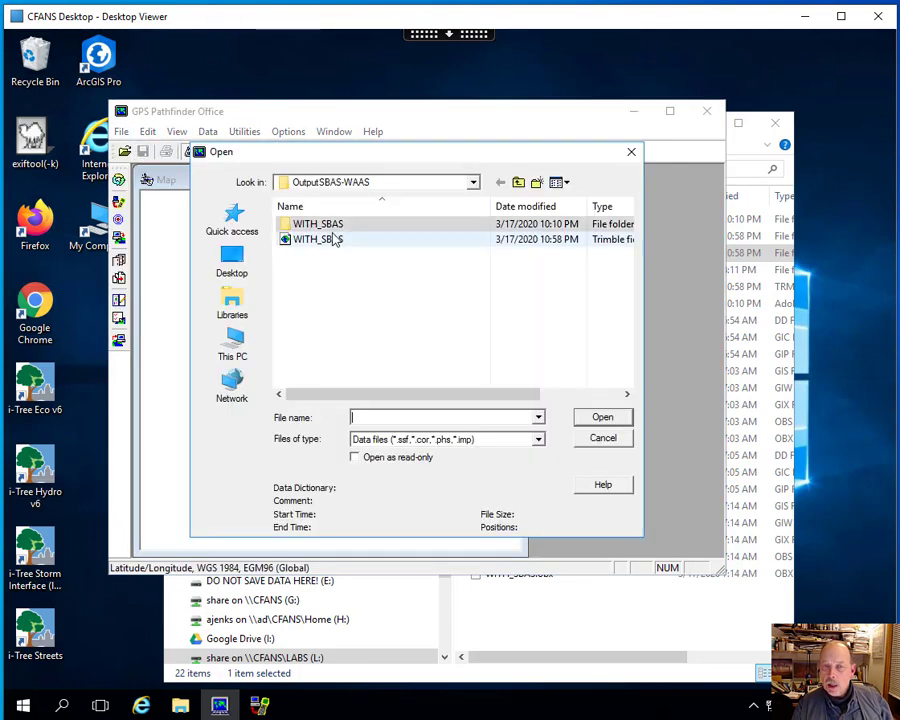
left_click(328, 240)
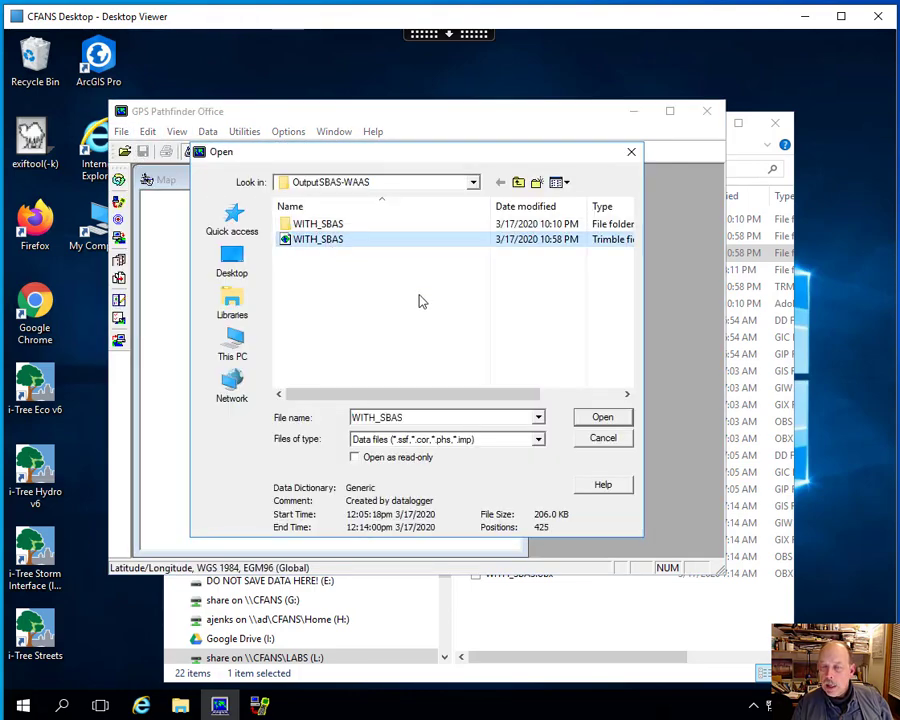
left_click(601, 416)
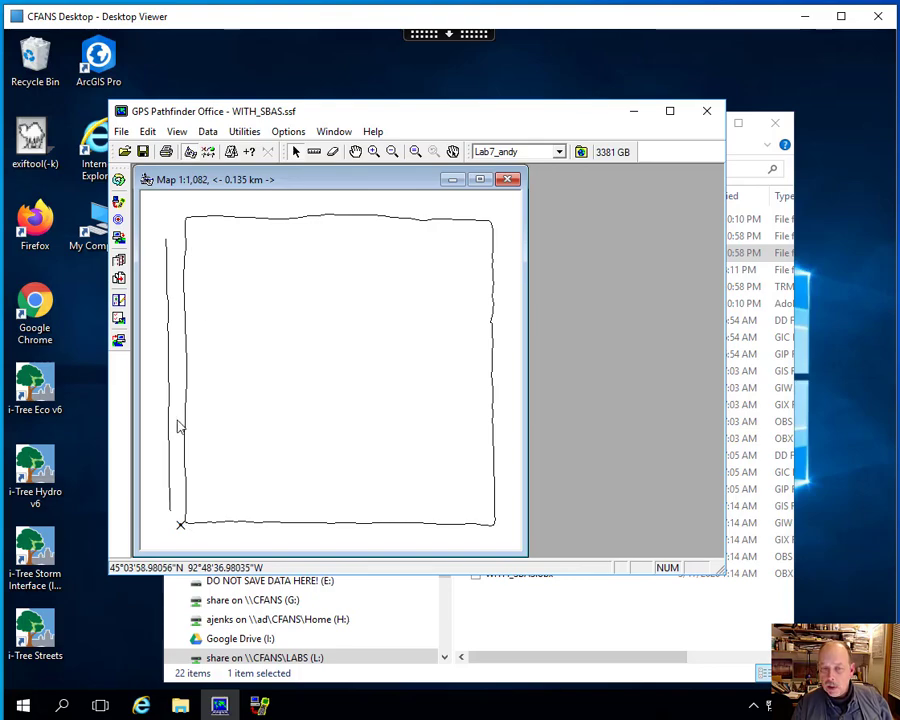
- Open the NO_SBAS data file from the OutputNoSBAS-WAAS folder inside LAB7Data in the map
left_click(123, 134)
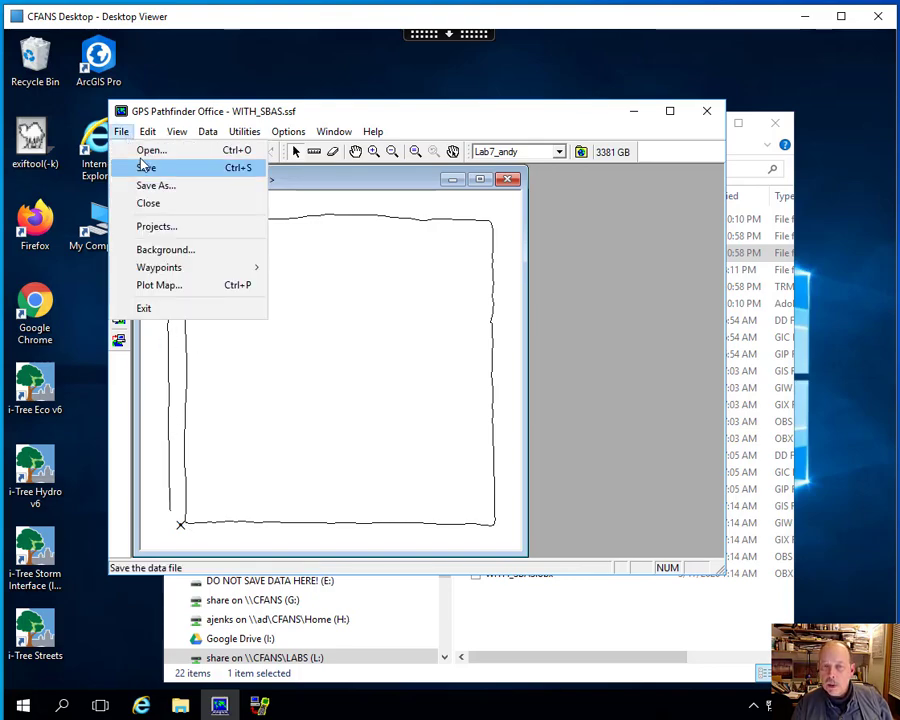
left_click(142, 147)
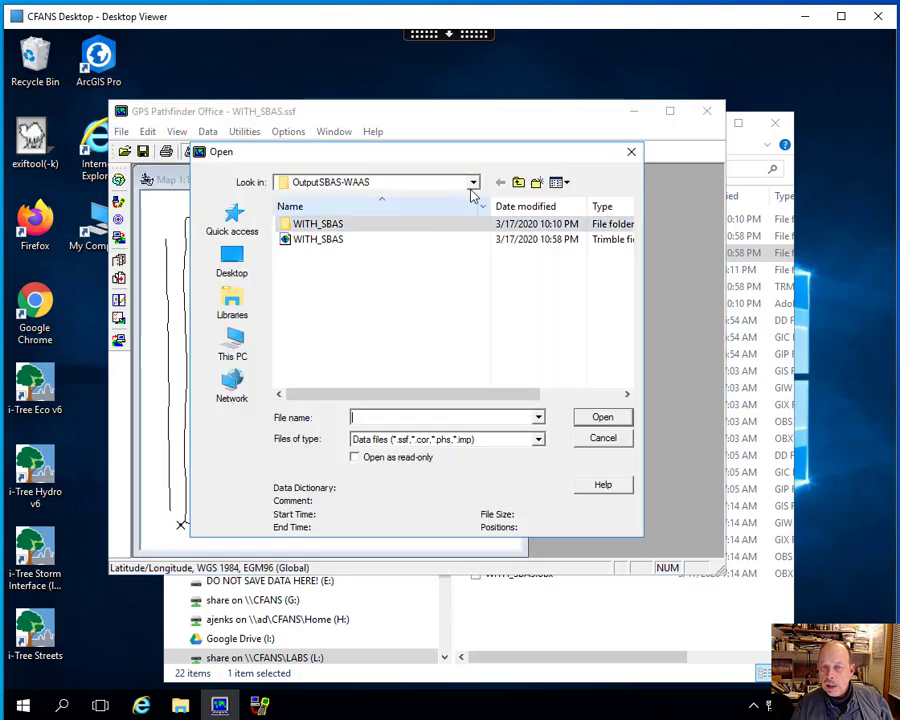
left_click(518, 183)
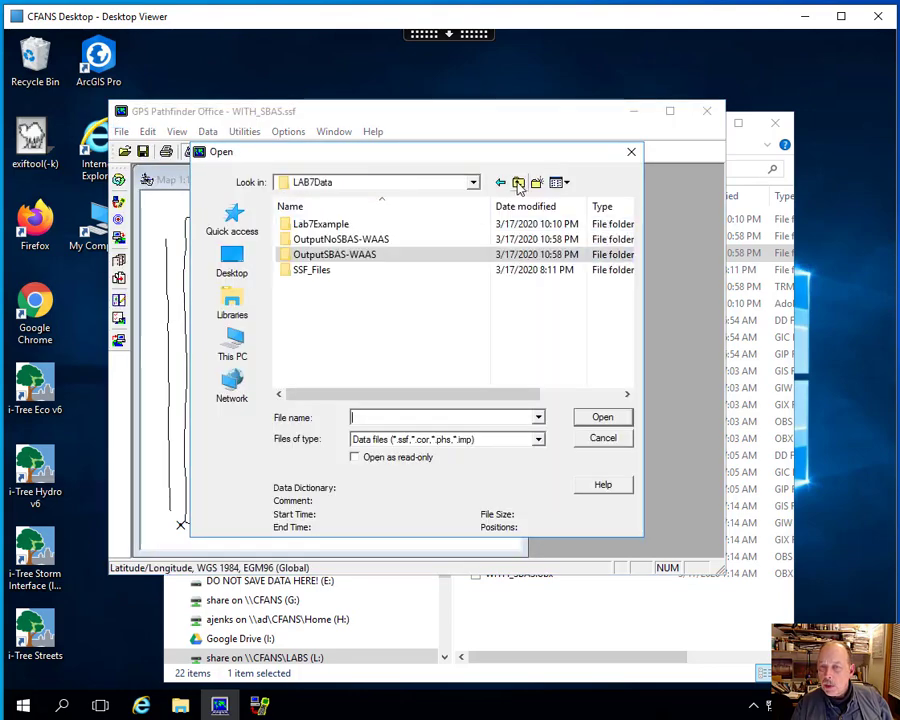
double_click(392, 240)
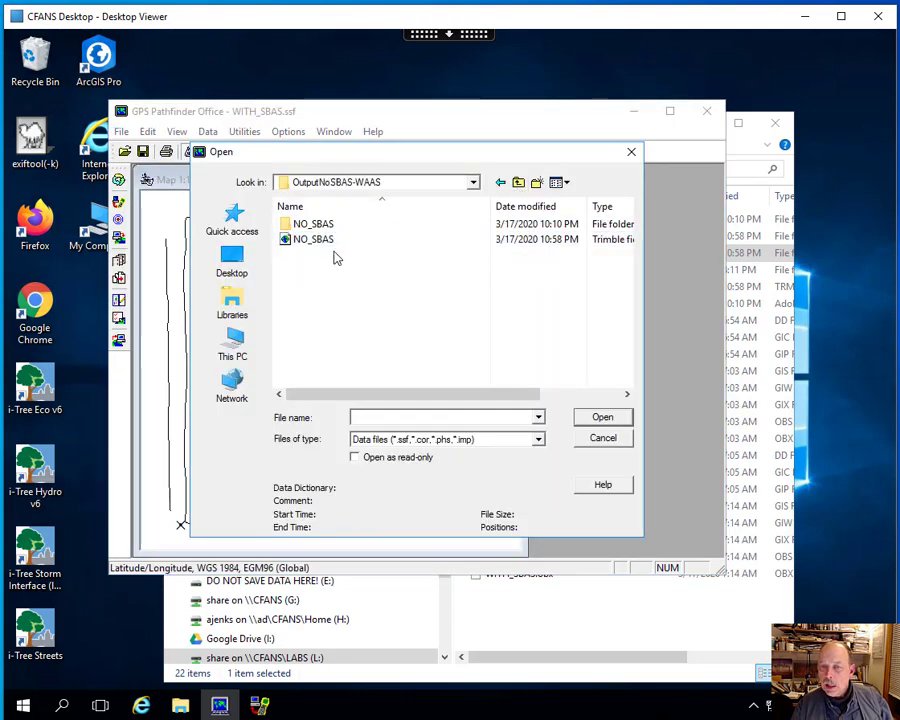
left_click(603, 417)
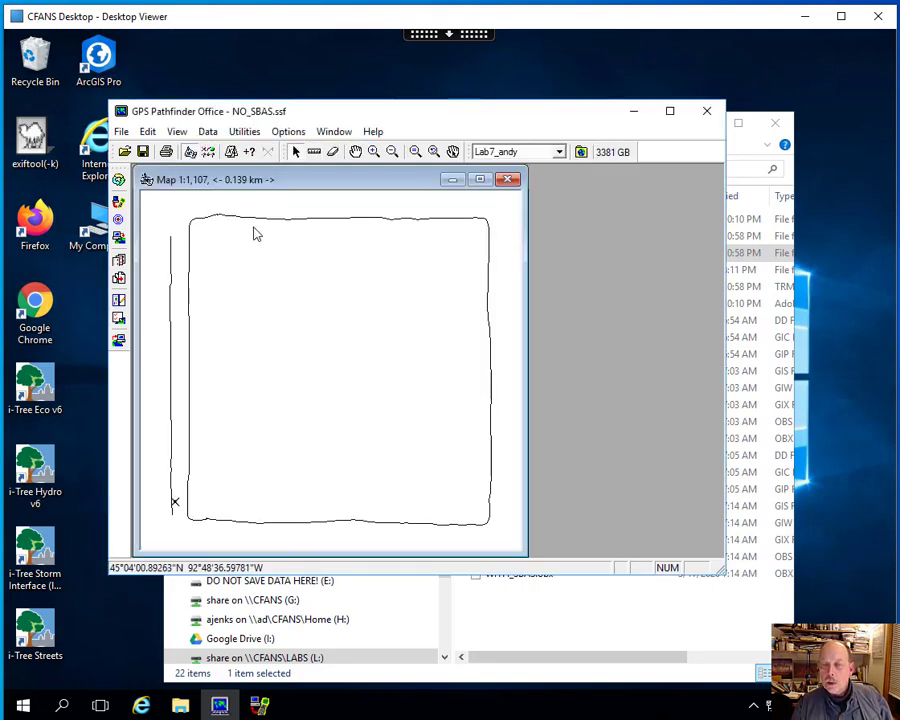
- Show the Feature Properties and Position Properties windows, and widen the program window to fit them
left_click(205, 134)
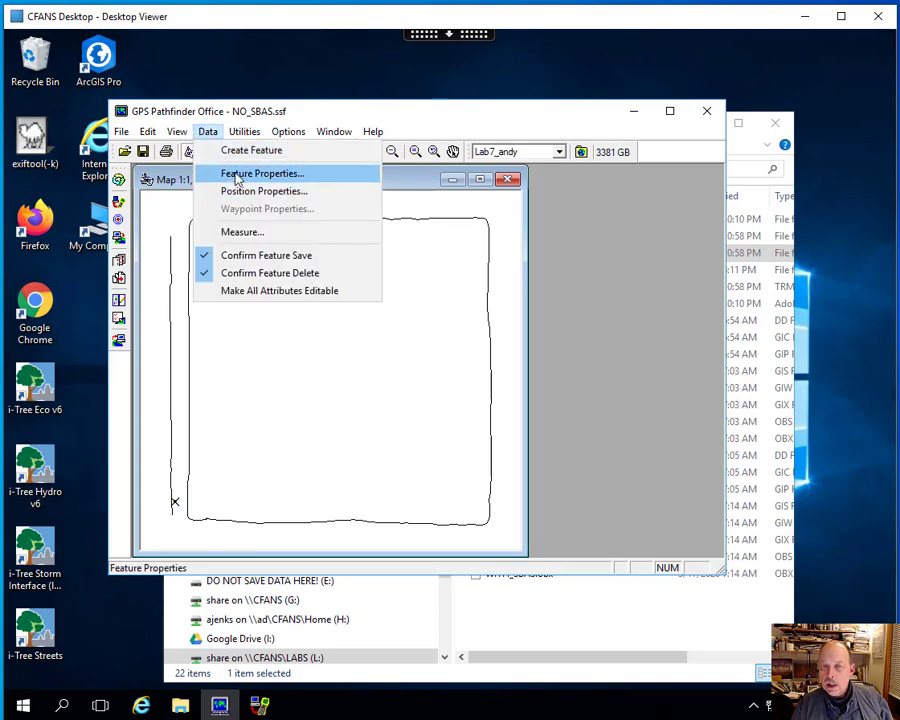
left_click(237, 175)
left_click(207, 132)
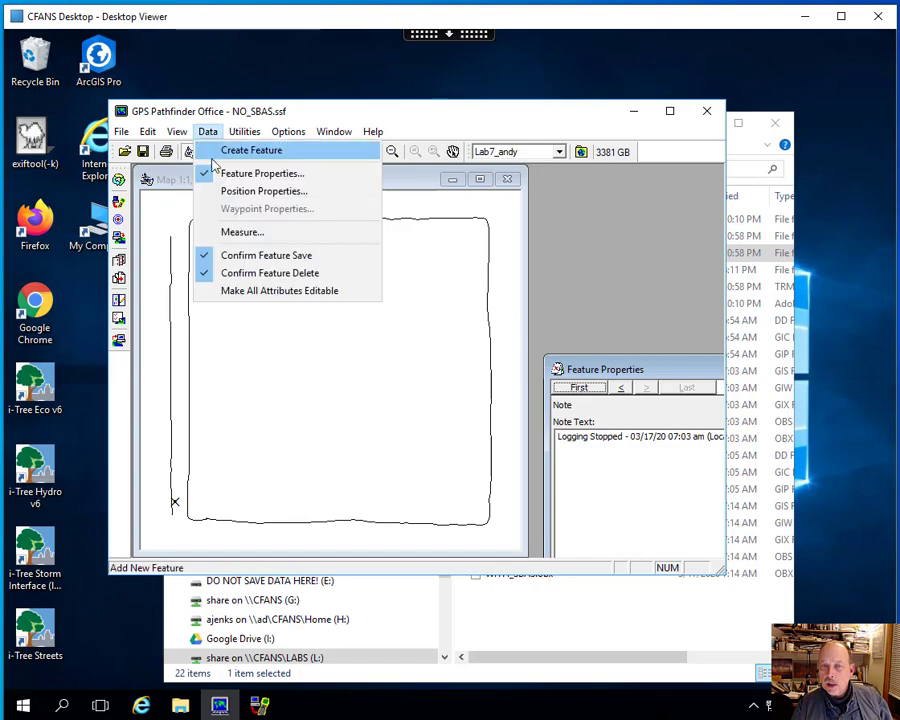
left_click(240, 191)
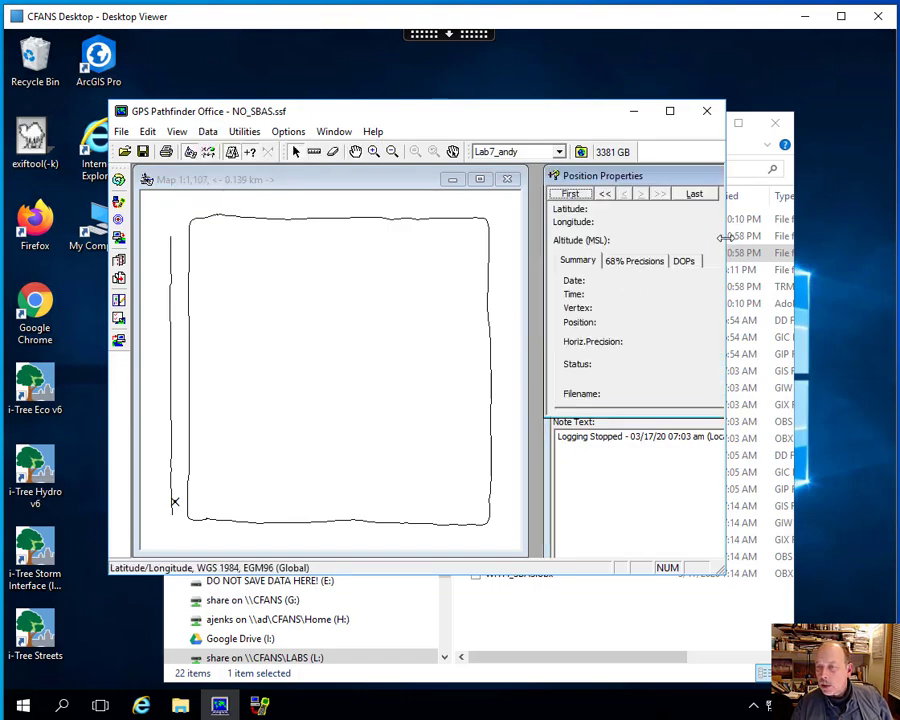
left_click_drag(741, 236, 807, 239)
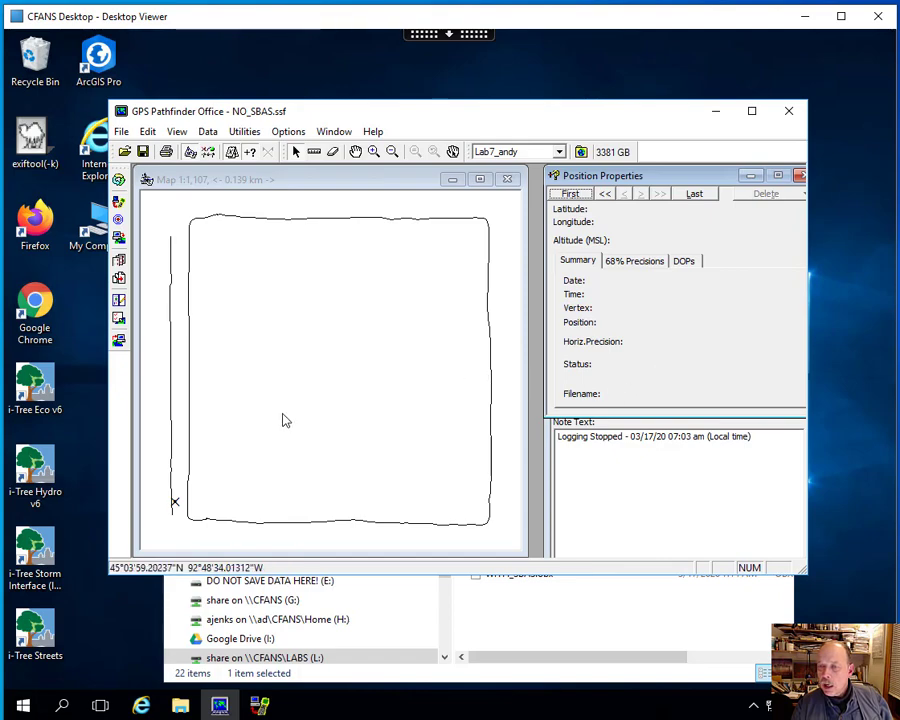
- Inspect the feature and position properties of the manhole point, the sidewalk line and the block area
left_click(175, 501)
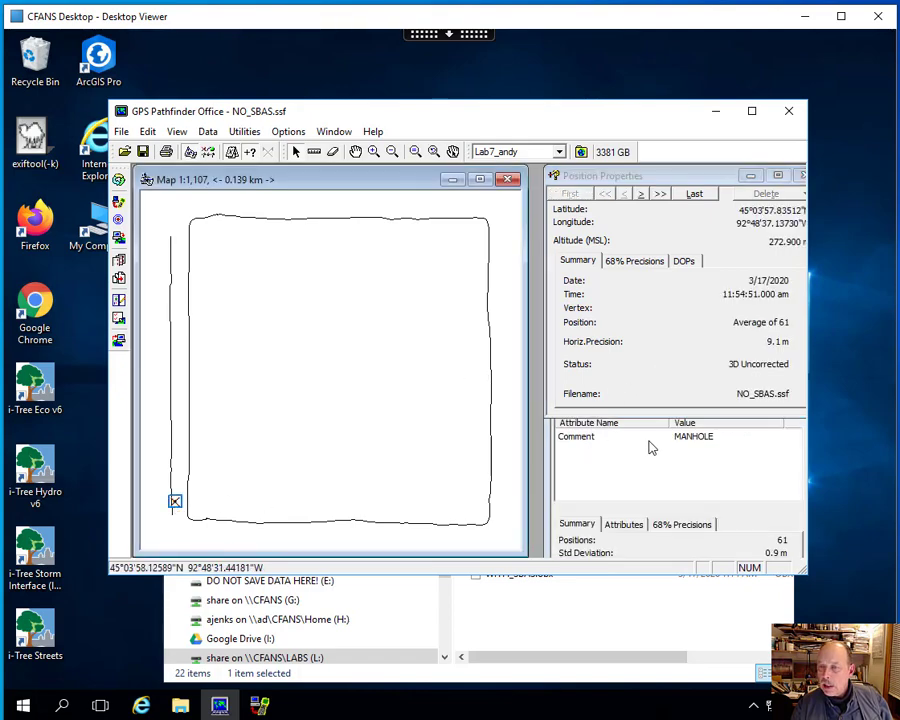
left_click(172, 436)
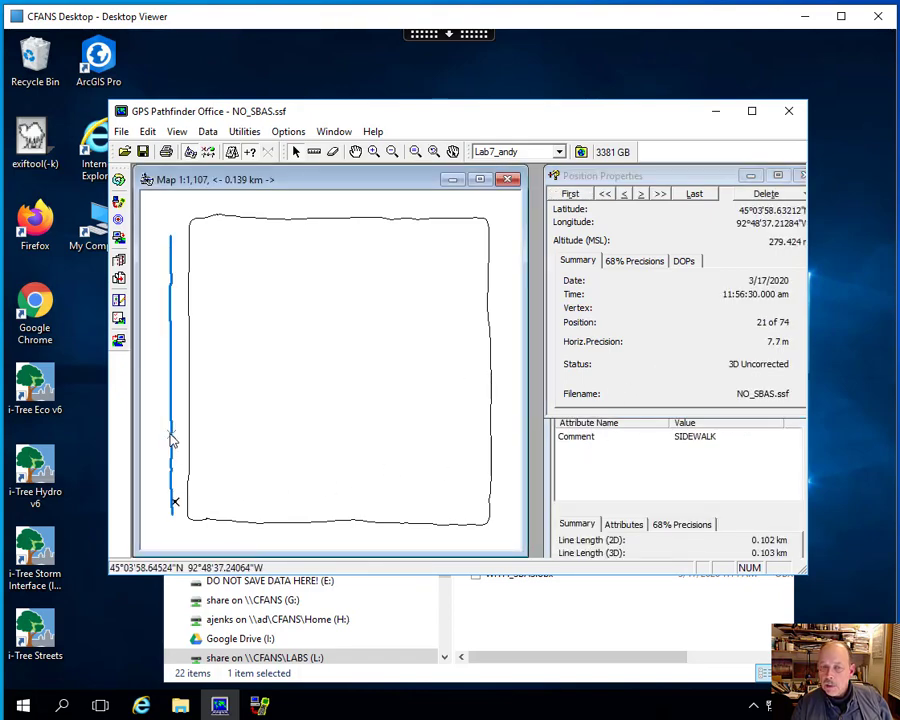
left_click(338, 219)
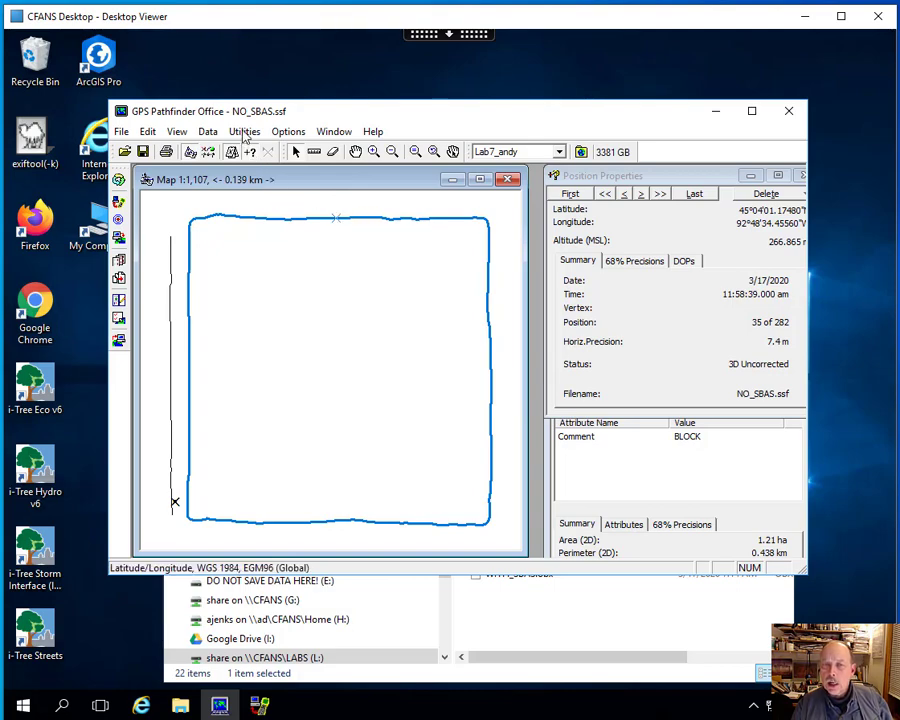
- Start an export of NO_SBAS.ssf and set its output folder to OutputNoSBAS-WAAS inside LAB7Data
left_click(244, 132)
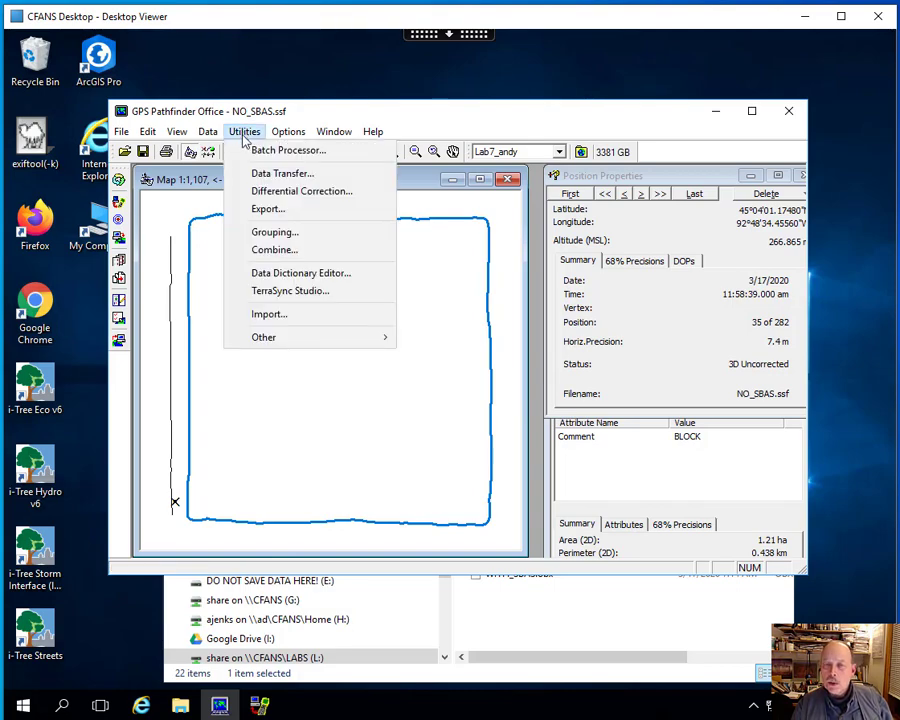
left_click(257, 213)
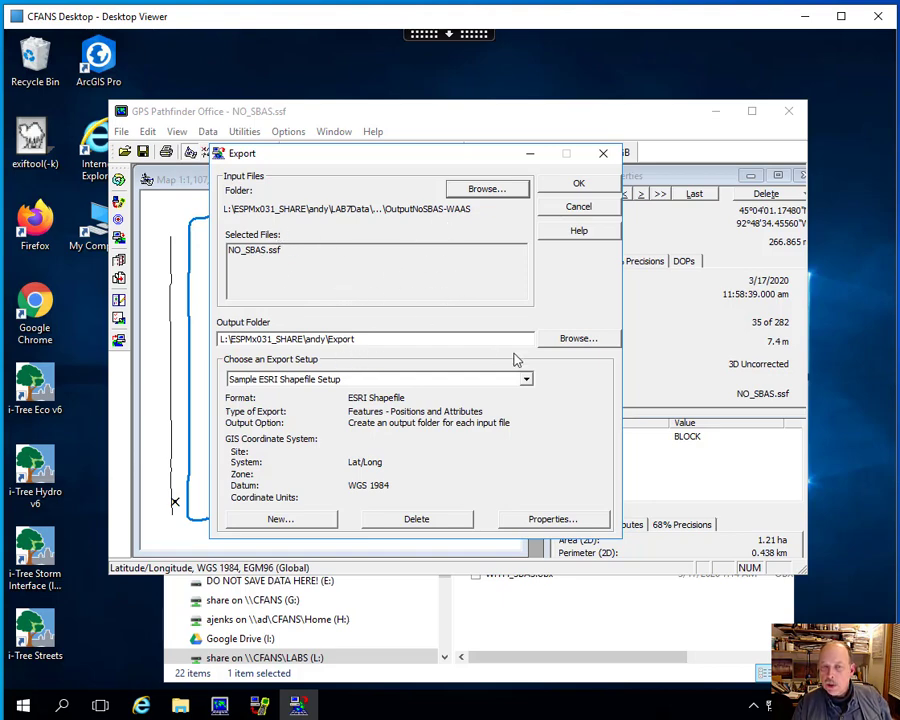
left_click(572, 338)
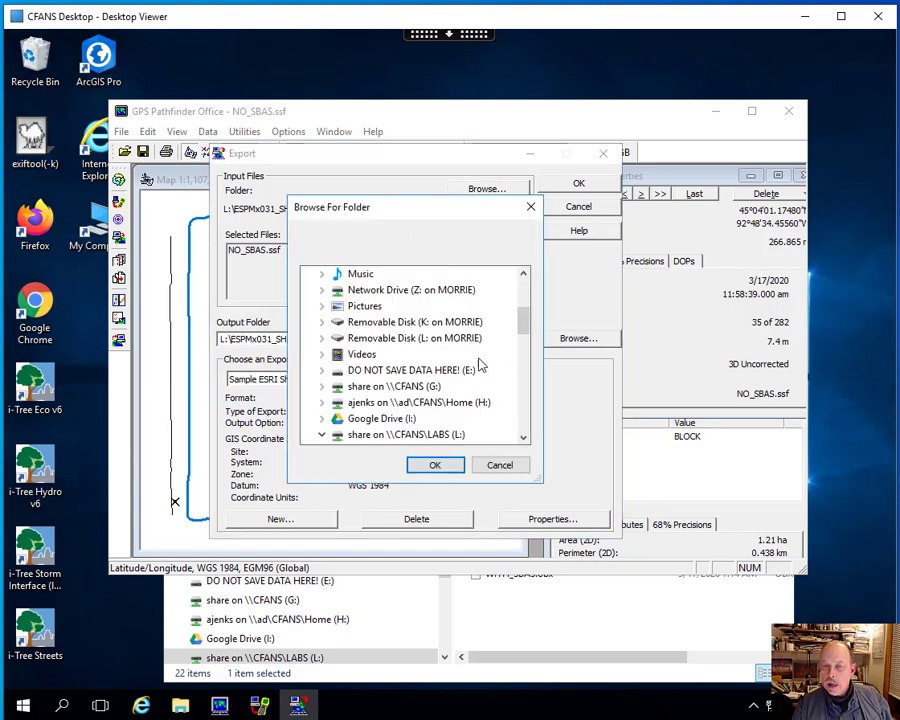
scroll(522, 343, "down", 1)
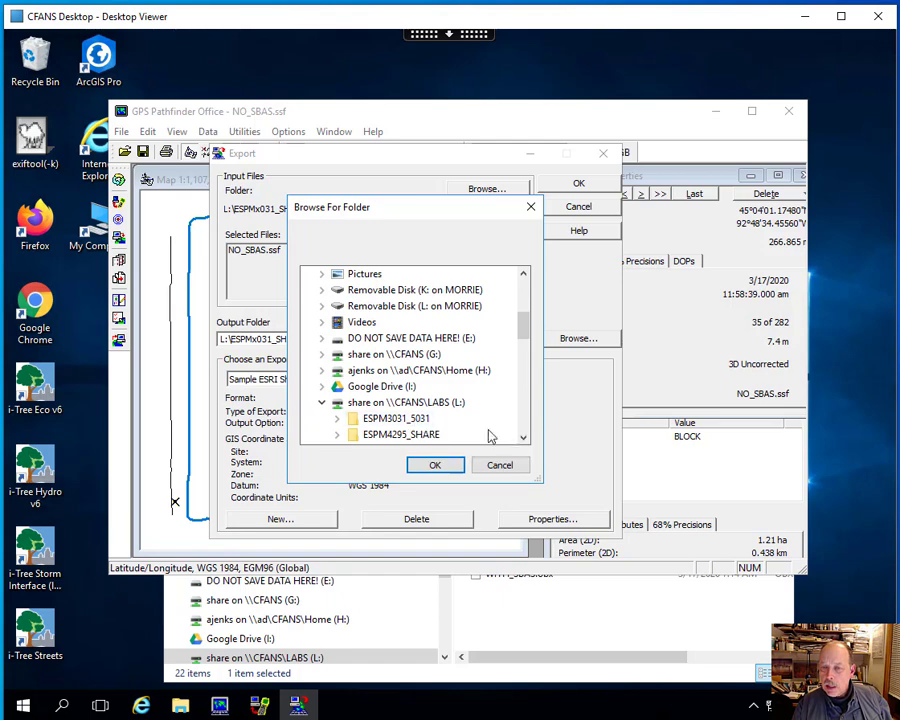
scroll(524, 438, "down", 6)
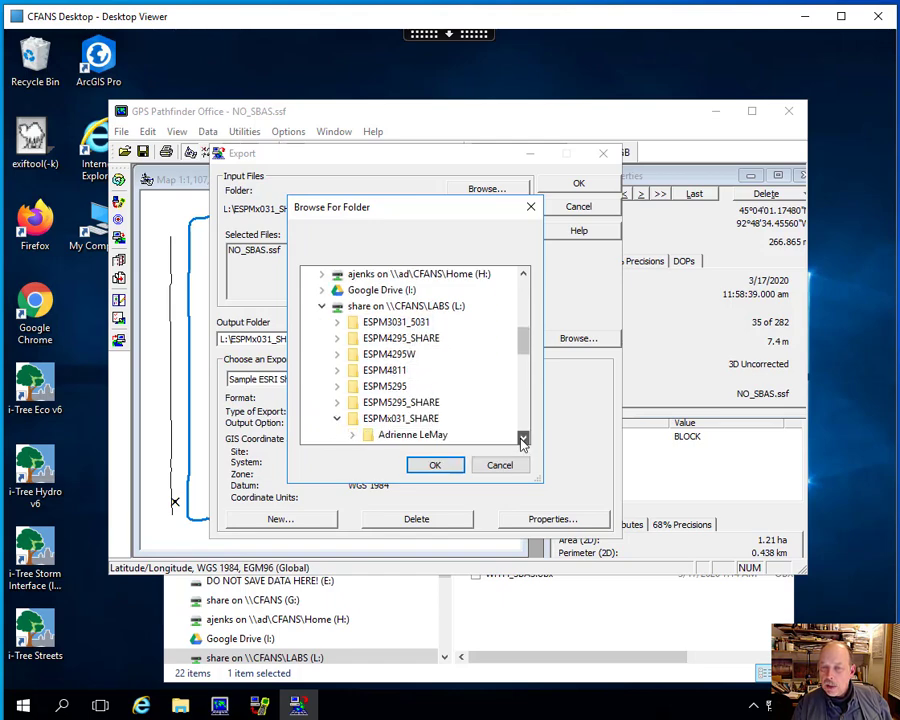
scroll(524, 438, "down", 2)
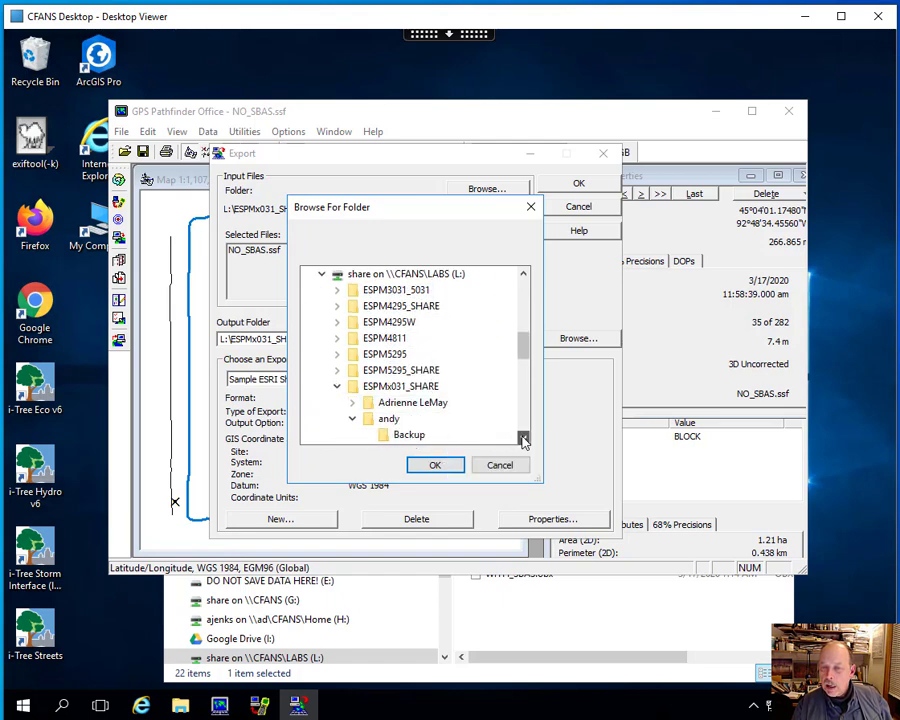
scroll(524, 440, "down", 4)
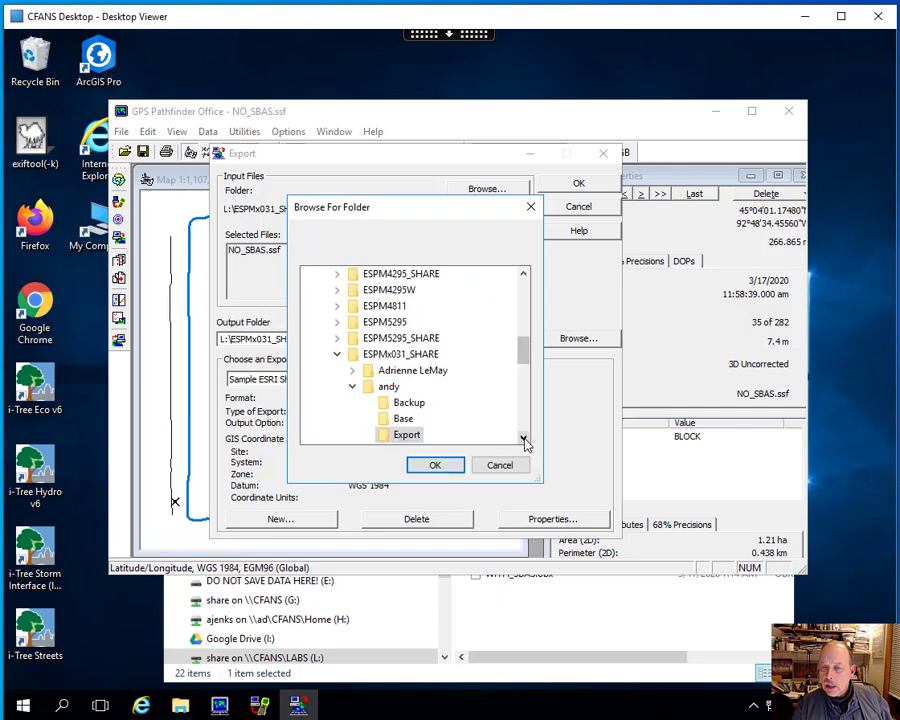
scroll(524, 440, "down", 2)
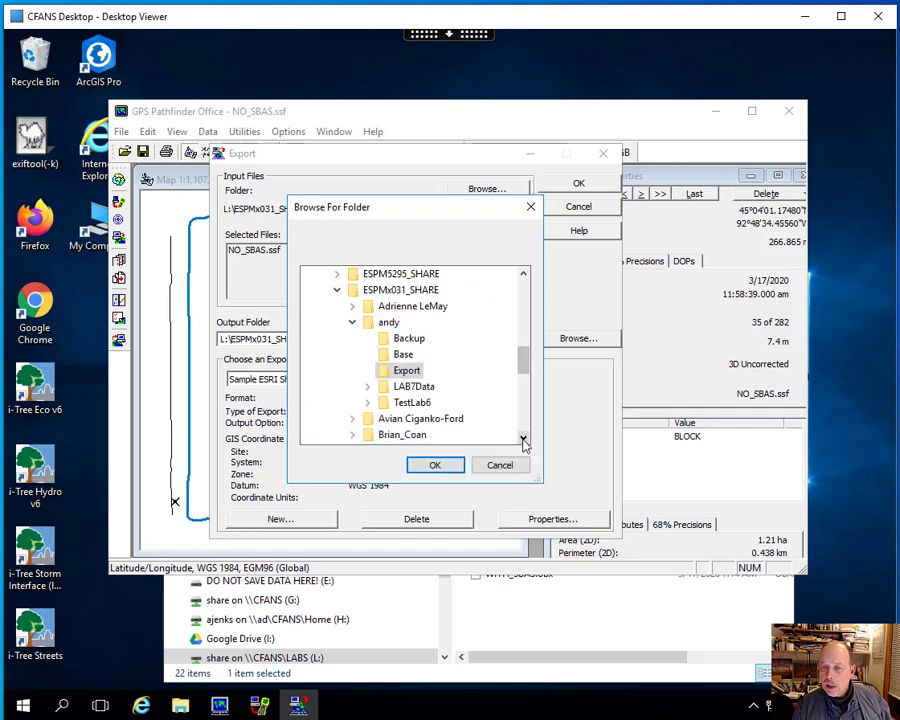
double_click(416, 391)
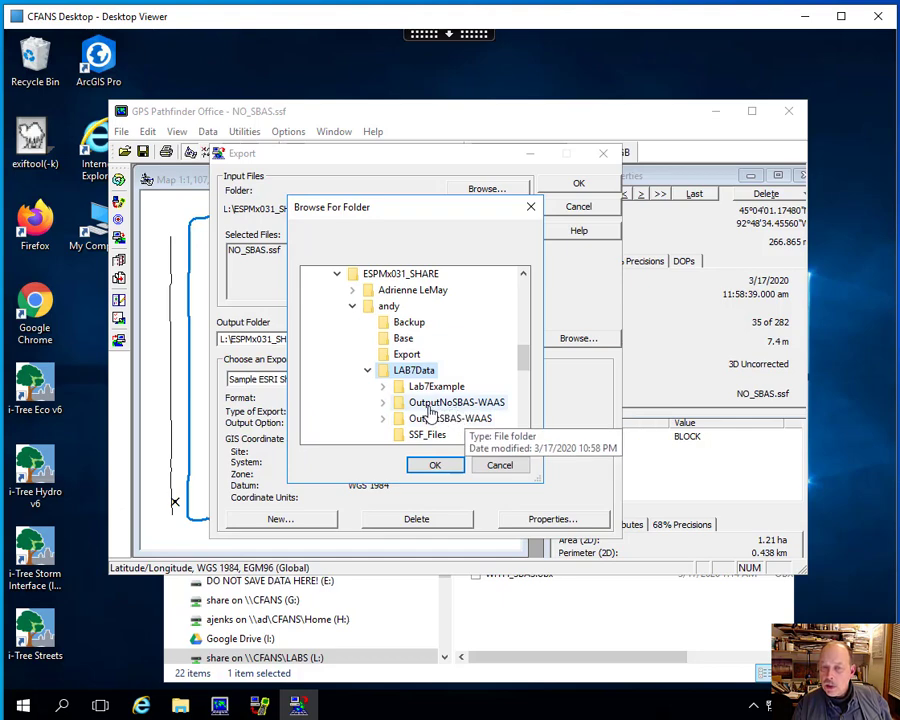
left_click(434, 408)
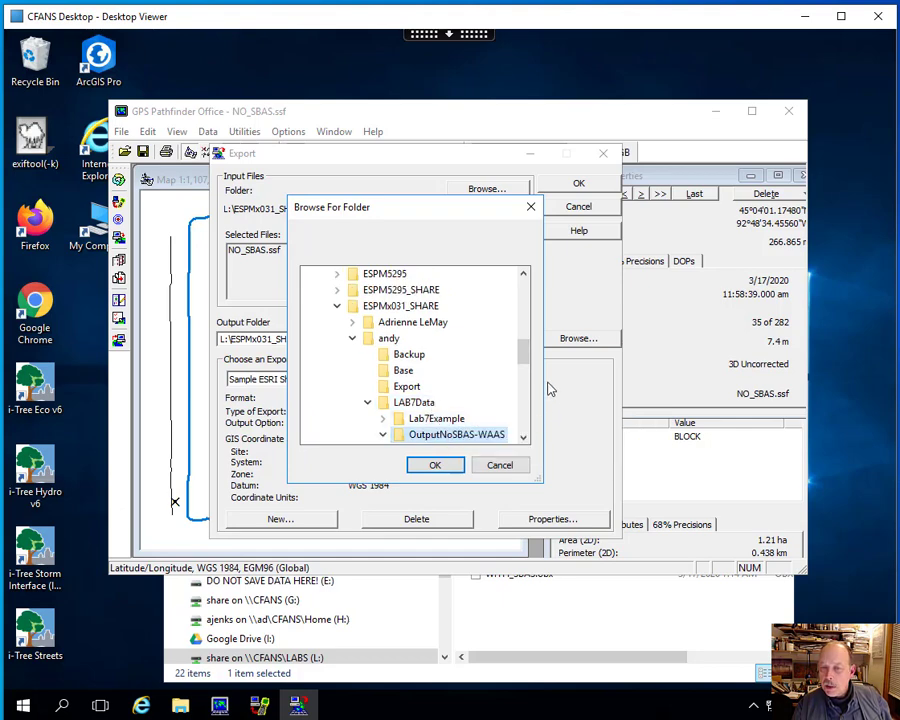
left_click_drag(524, 361, 525, 366)
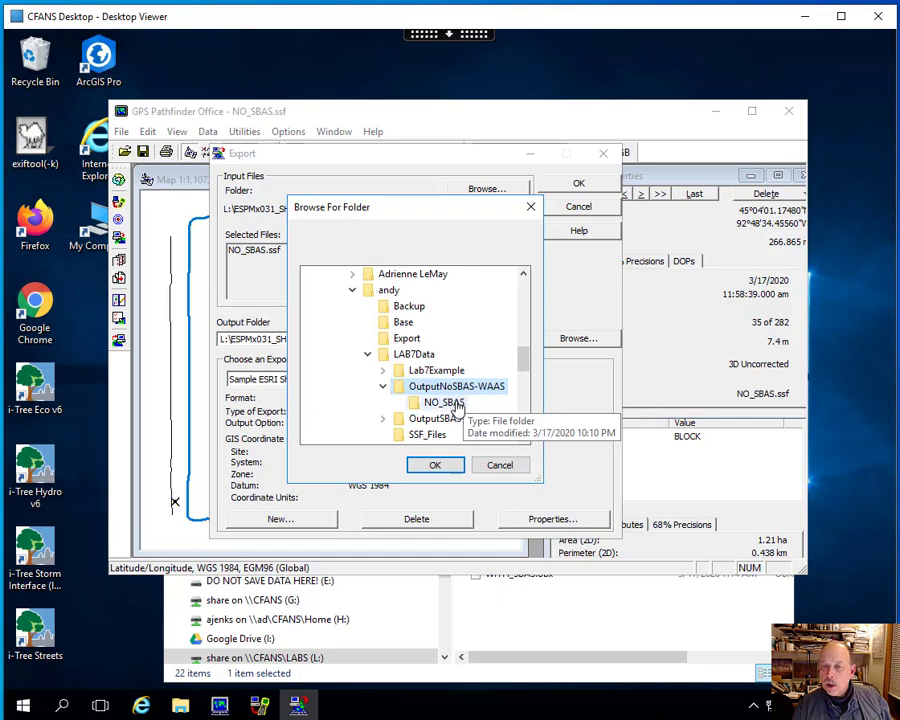
left_click(435, 467)
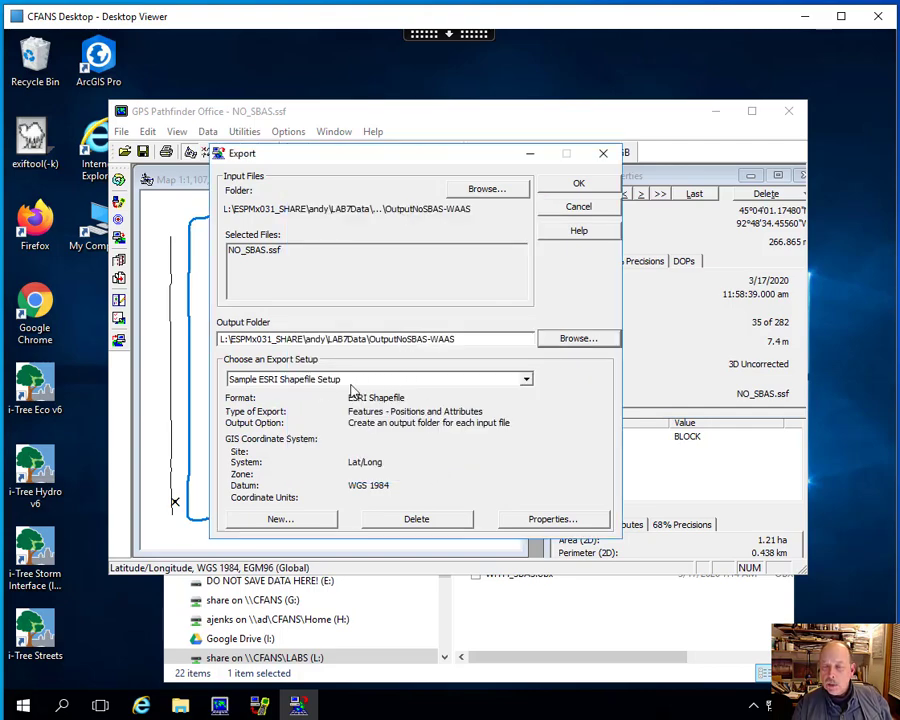
- Choose Sample ESRI Shapefile Setup as the export setup and open its properties
left_click(526, 381)
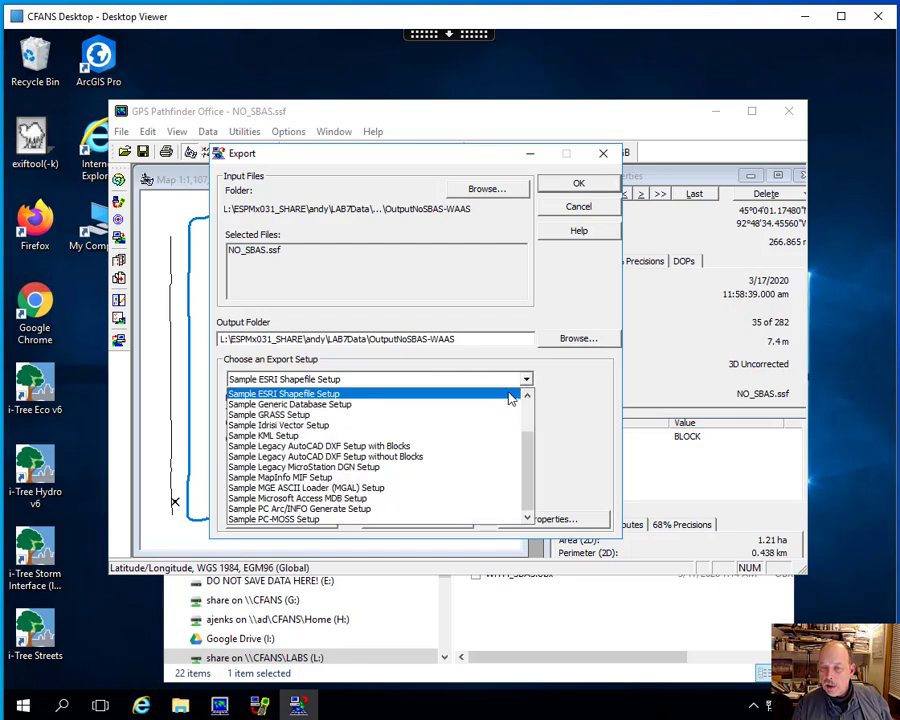
left_click(335, 395)
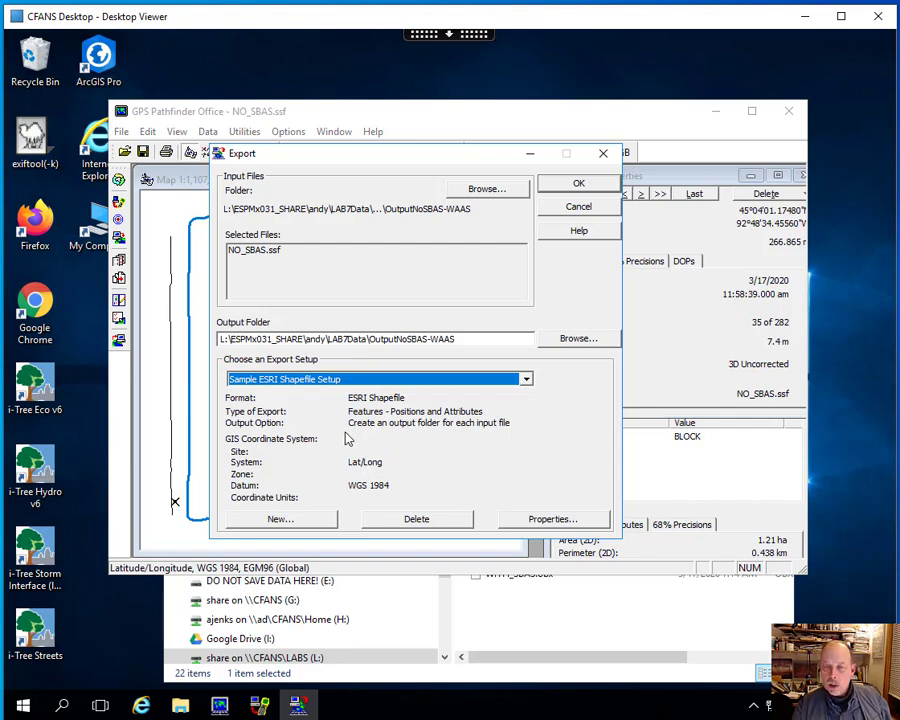
left_click(542, 523)
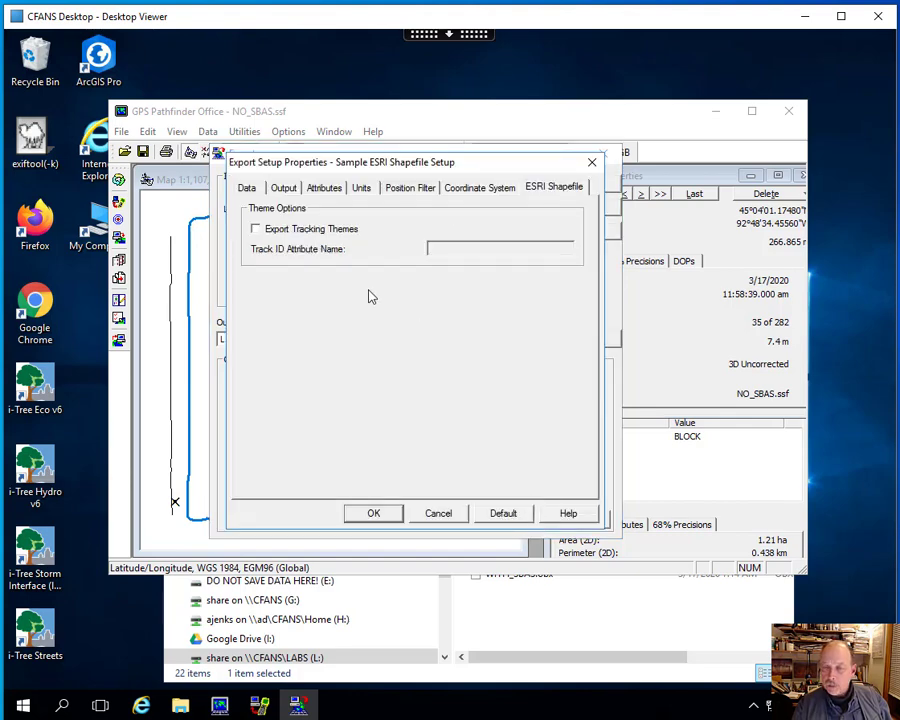
- Review the export setup's output, attribute and unit settings, and include uncorrected positions in the position filter
left_click(284, 191)
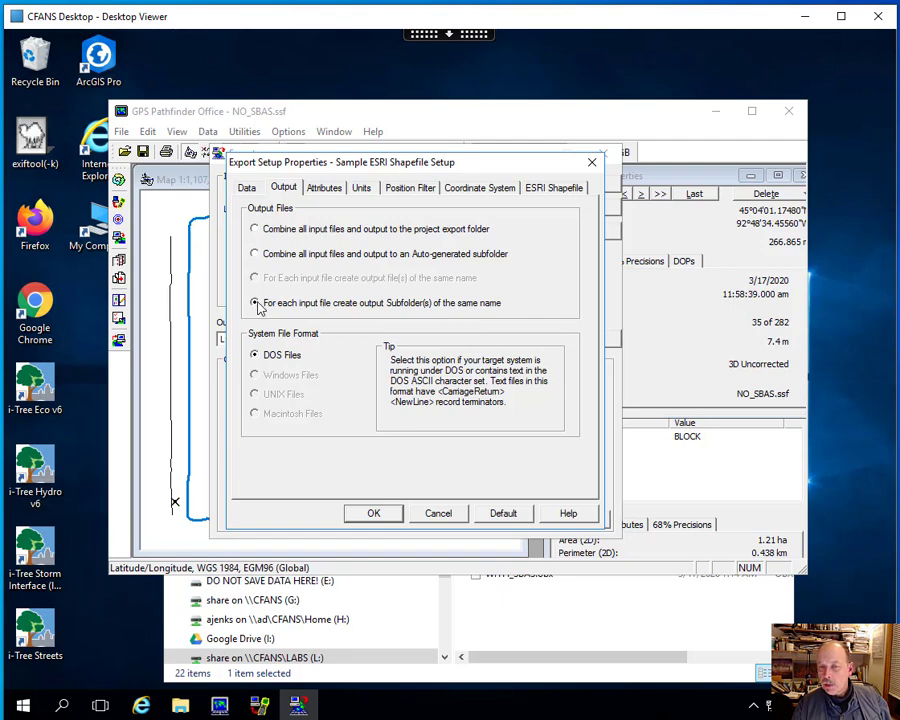
left_click(324, 187)
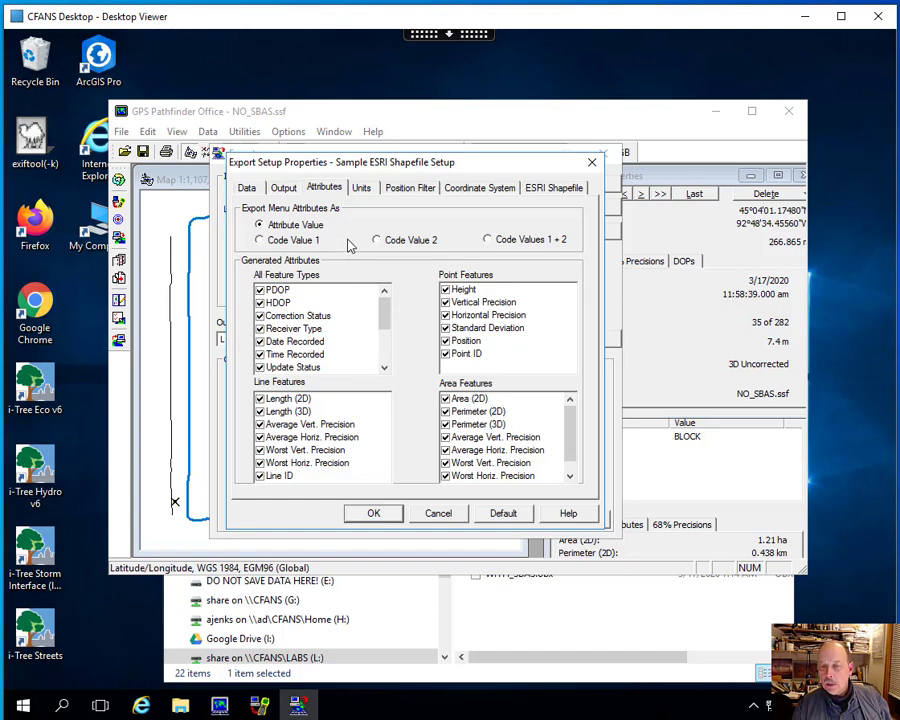
left_click(361, 188)
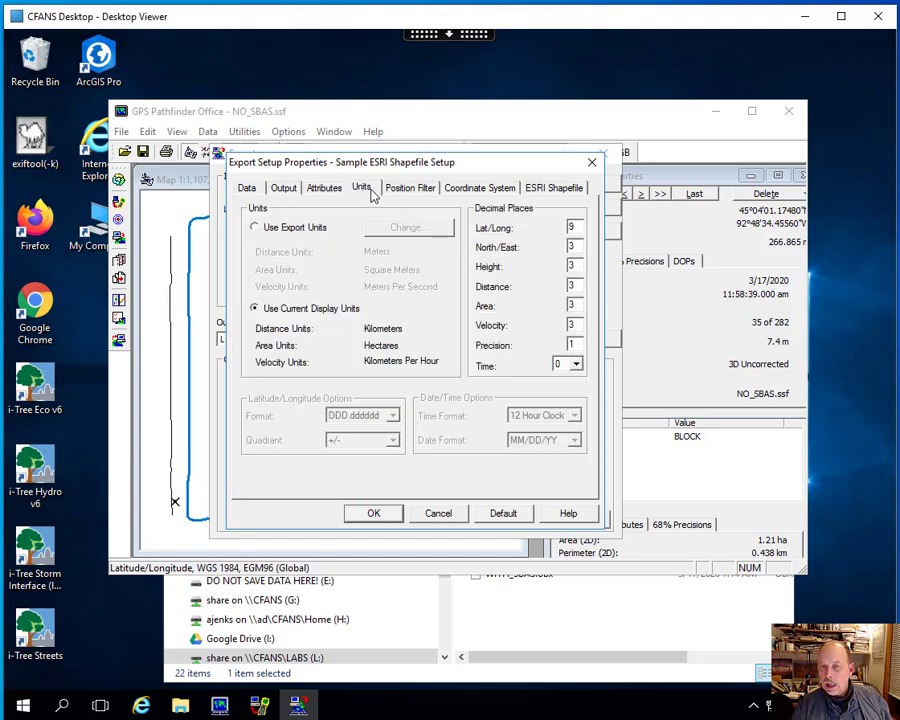
left_click(412, 189)
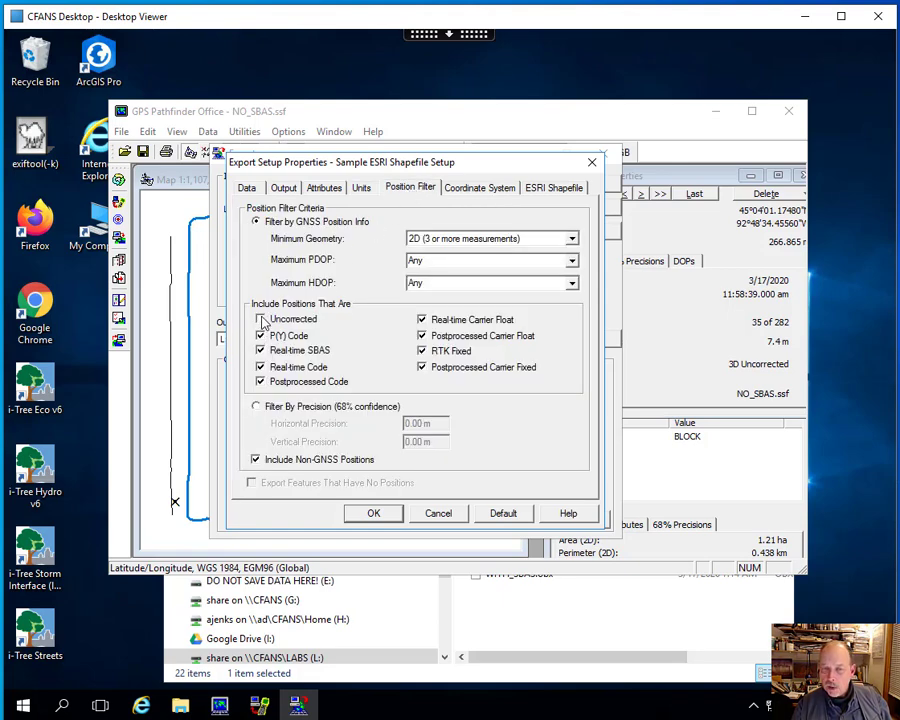
left_click(262, 320)
- Set the export's projection file to Geographic_WGS84 from the Coordinates_Convert folder in ESPM3031_5031
left_click(476, 190)
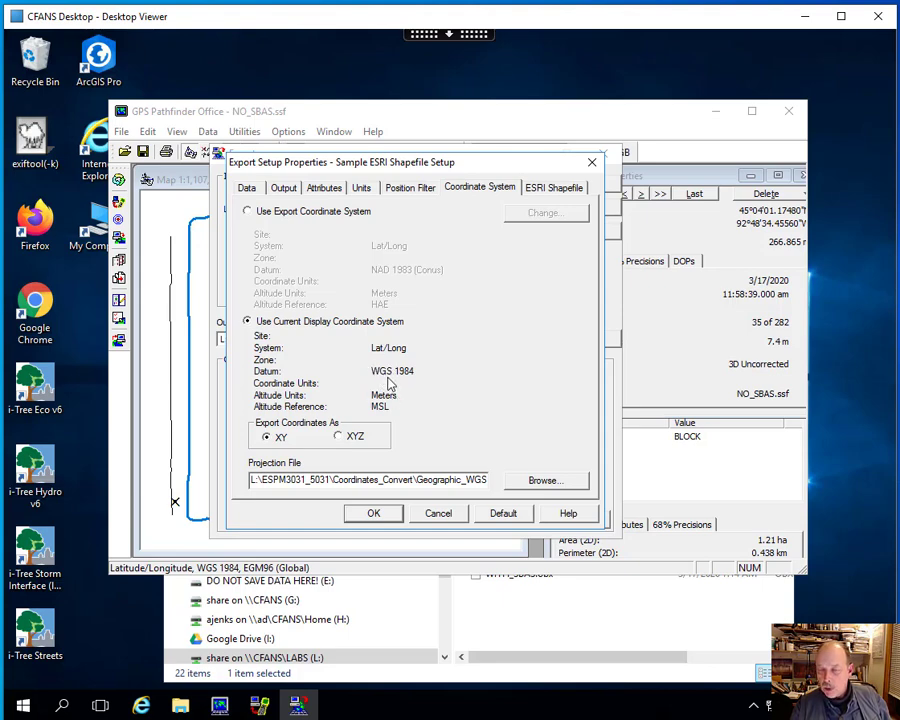
left_click(540, 481)
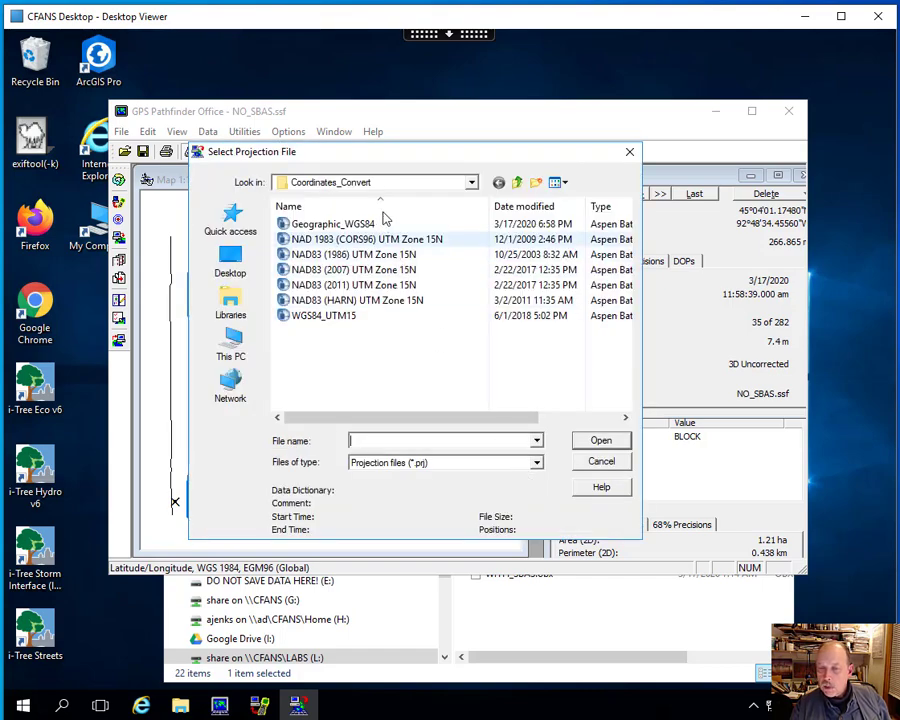
left_click(517, 182)
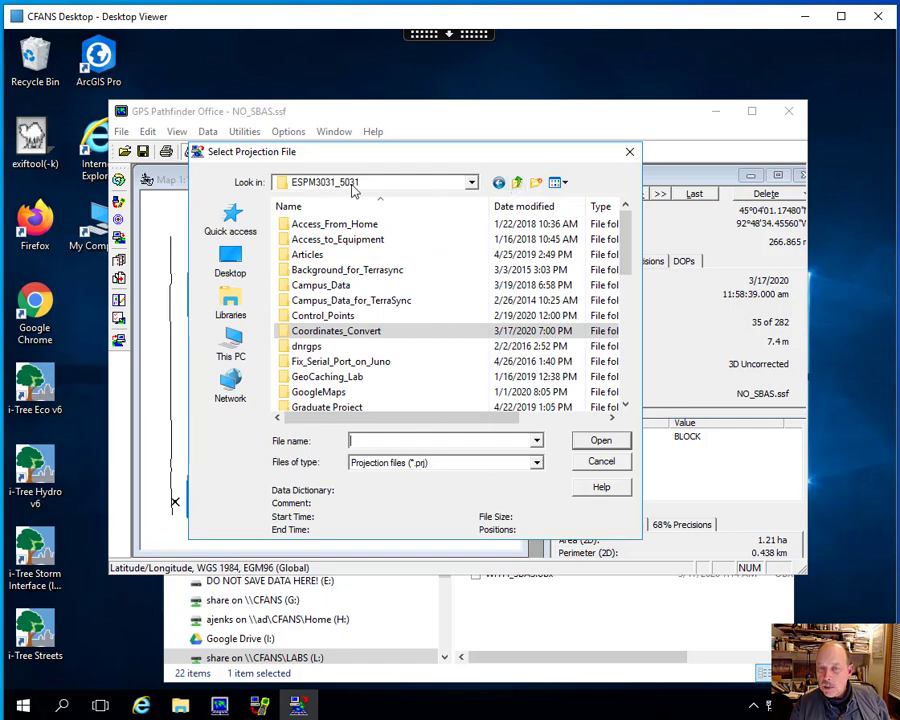
double_click(336, 332)
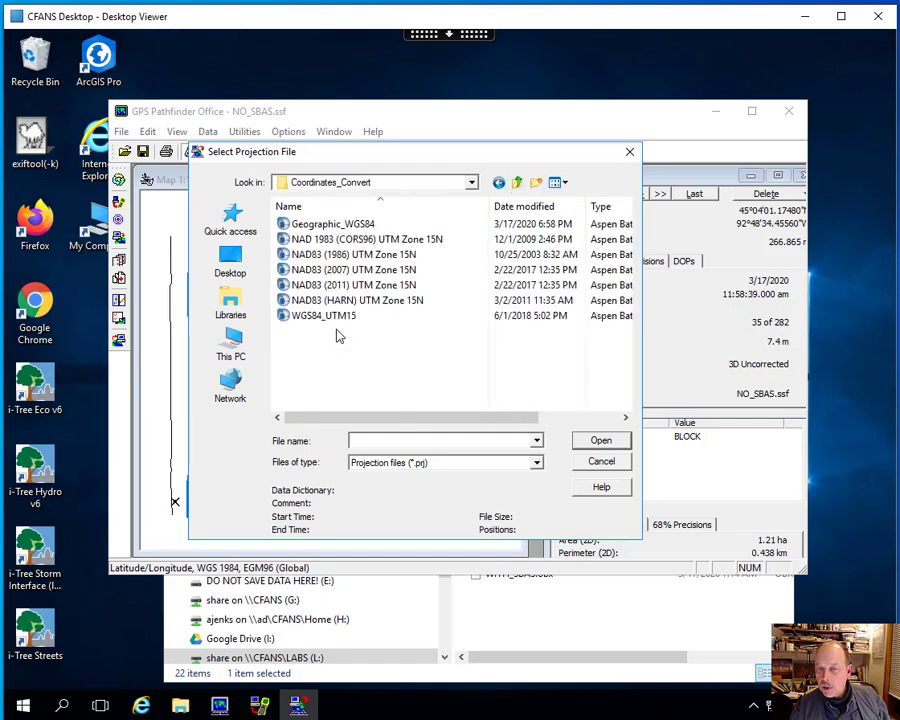
left_click(334, 225)
left_click(600, 440)
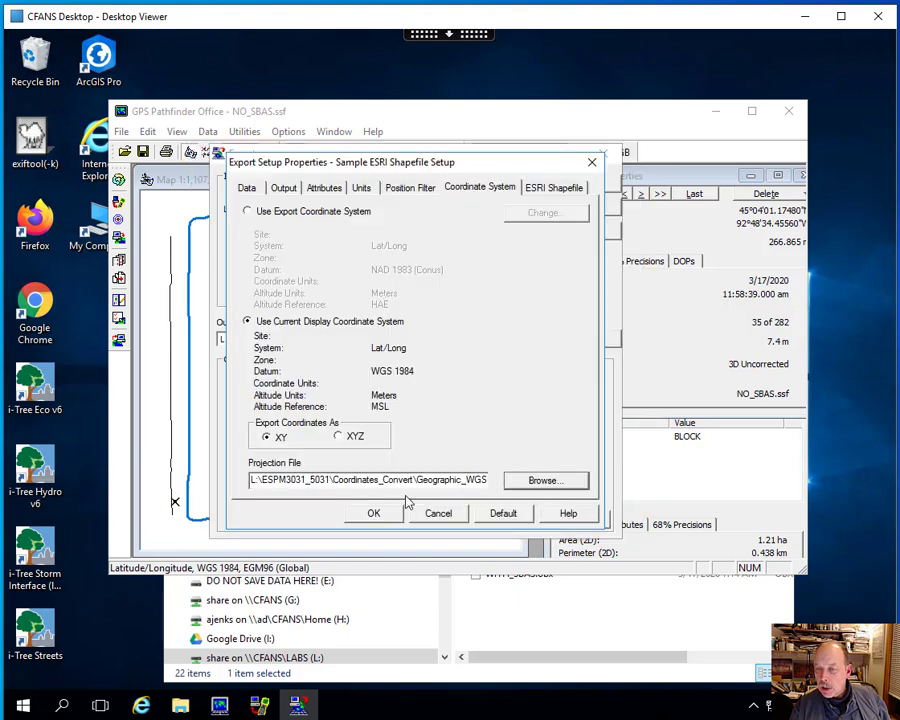
- Try a separate export coordinate system with UTM, zone 15 North and the NAD 1983 (Conus) datum, then cancel the change
left_click(247, 212)
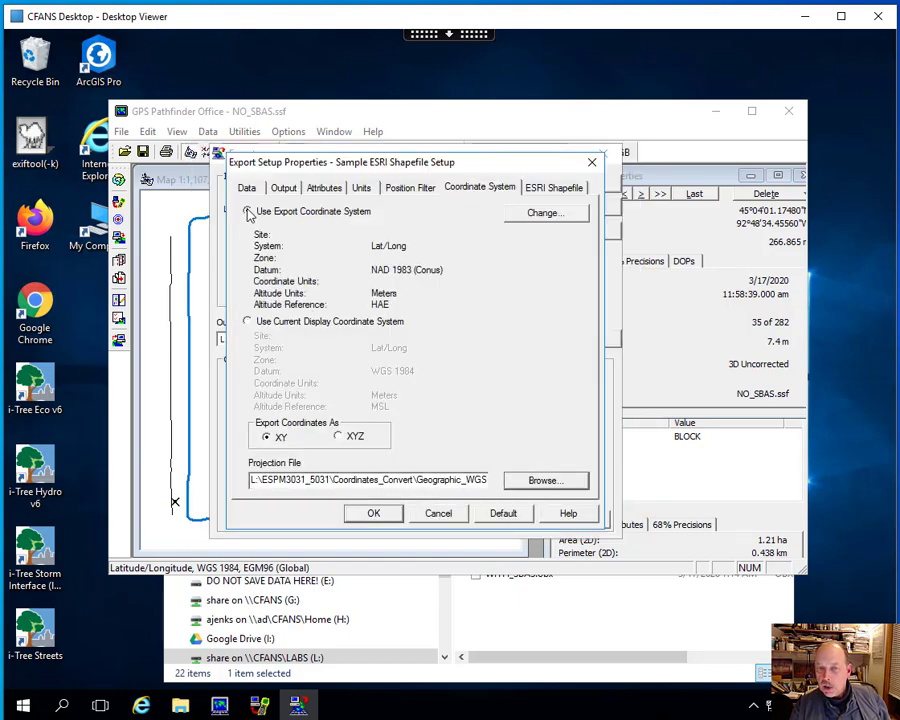
left_click(545, 214)
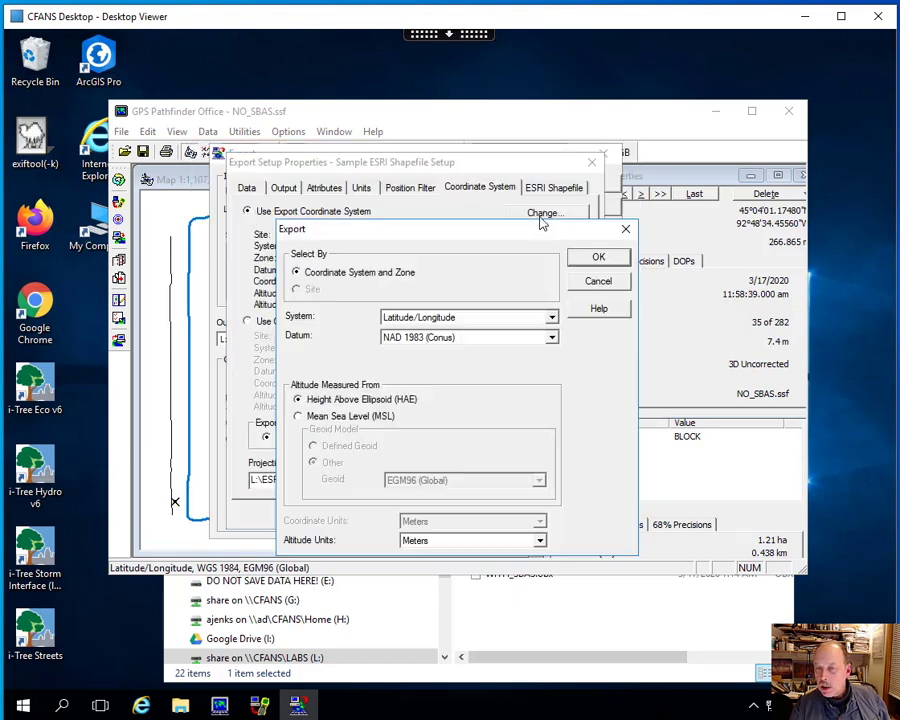
left_click(551, 318)
left_click_drag(556, 349, 556, 413)
left_click(432, 416)
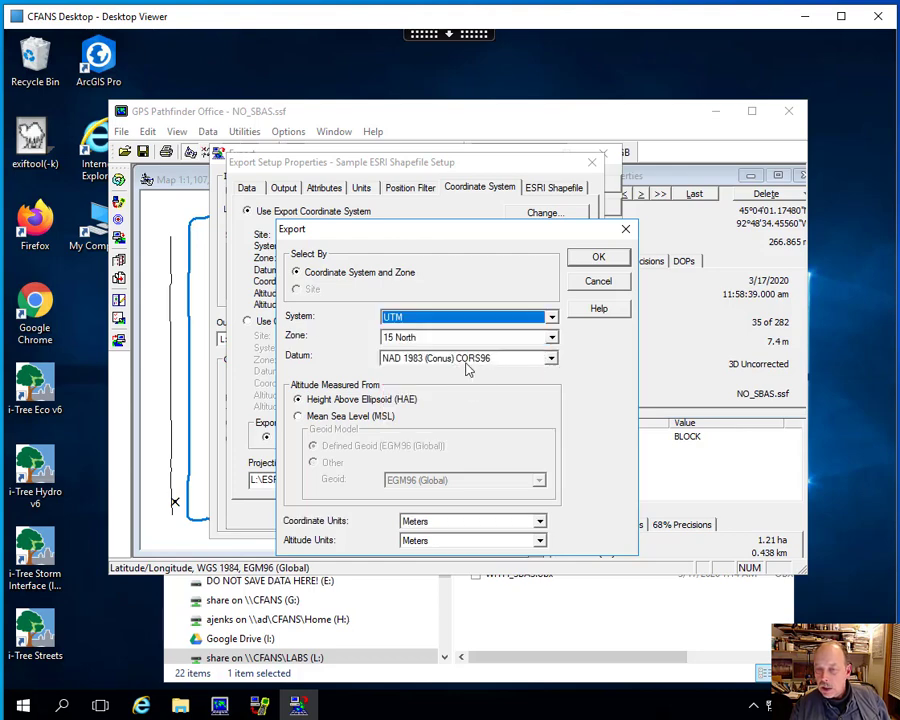
left_click(551, 362)
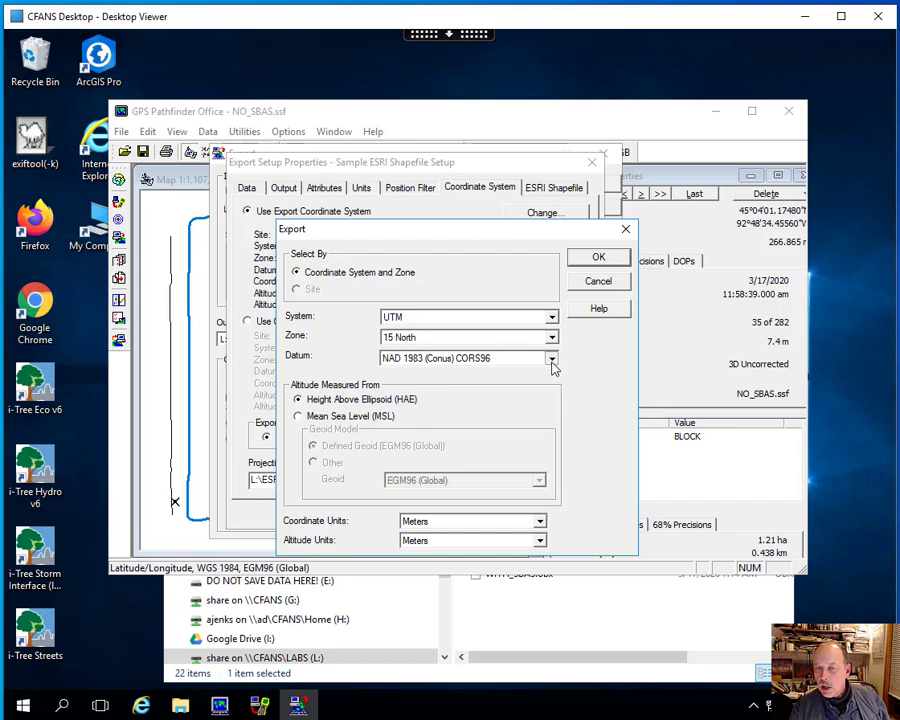
left_click(551, 359)
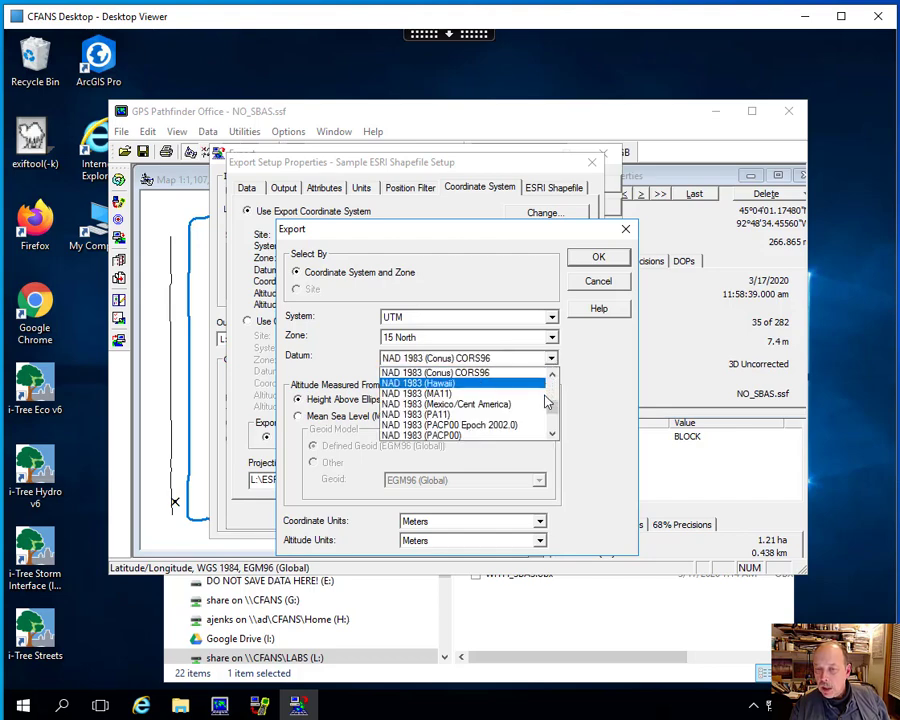
left_click(552, 375)
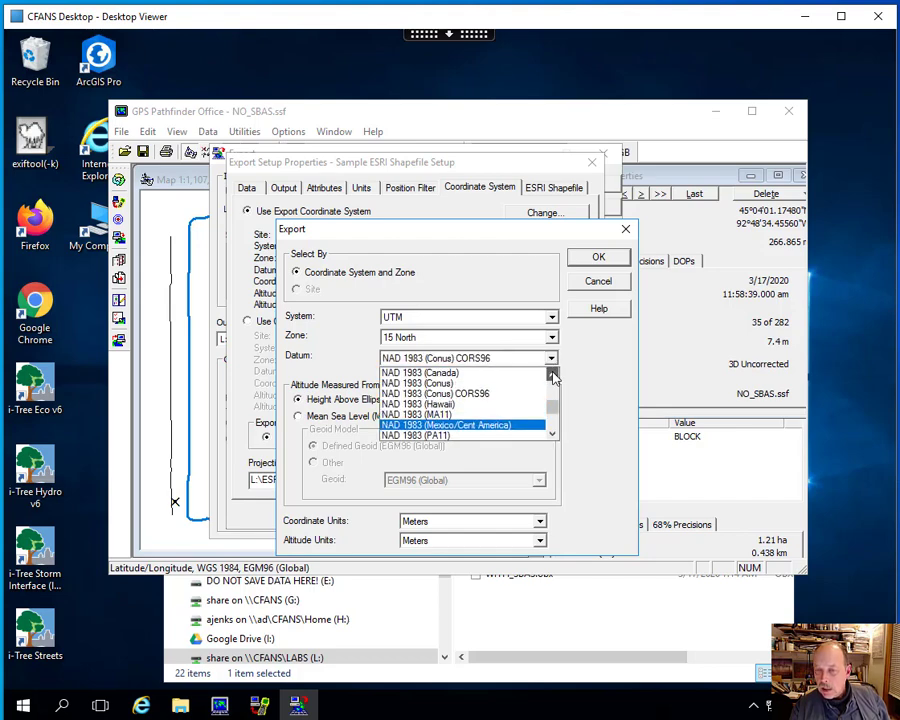
left_click(487, 384)
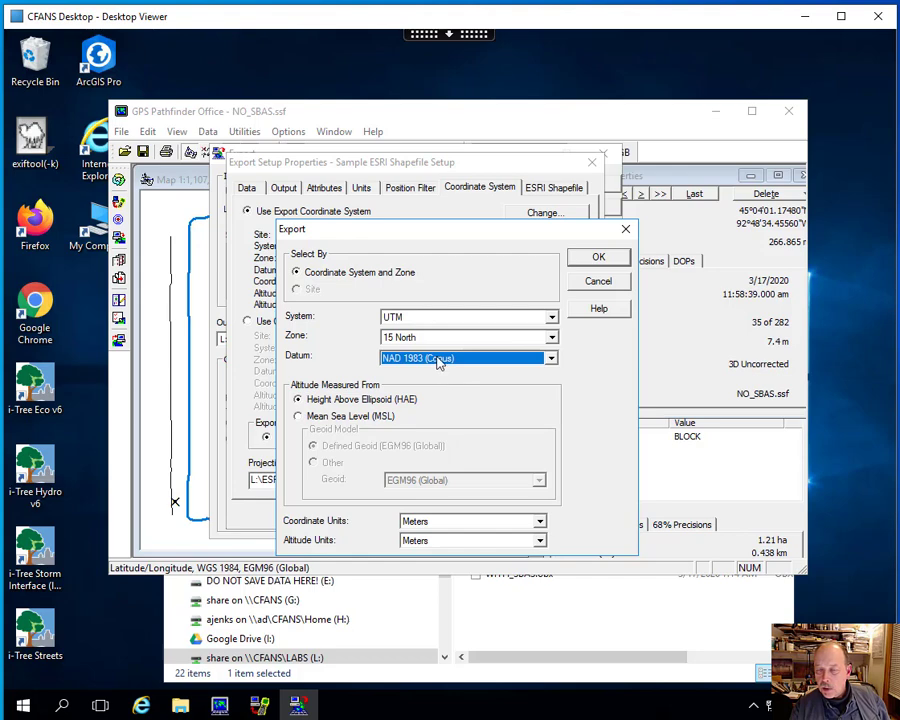
left_click(598, 281)
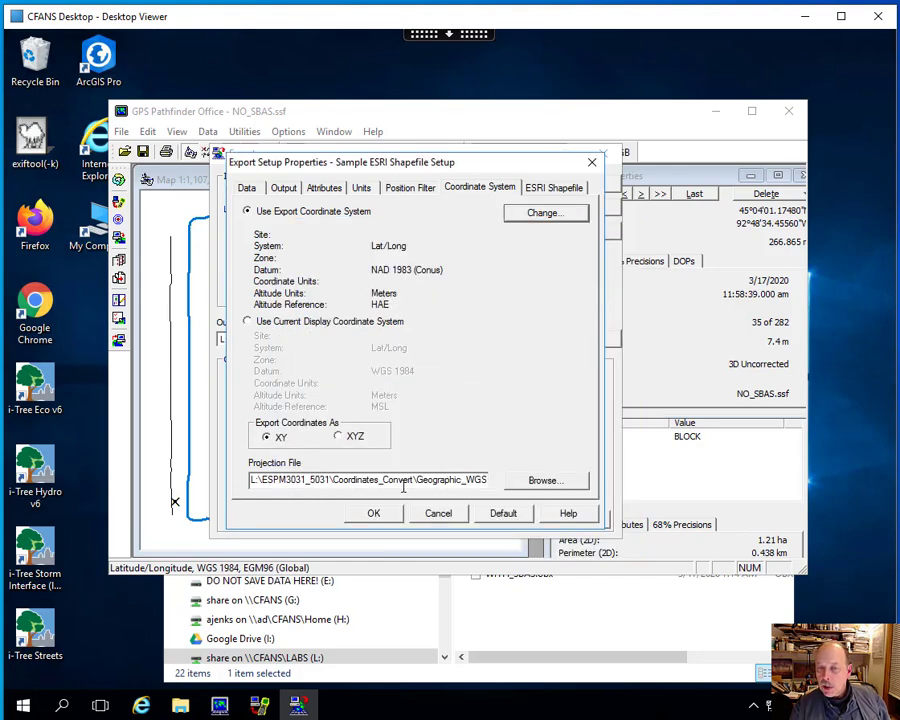
- Review the available projection files without choosing one and switch back to the current display coordinate system
left_click(545, 481)
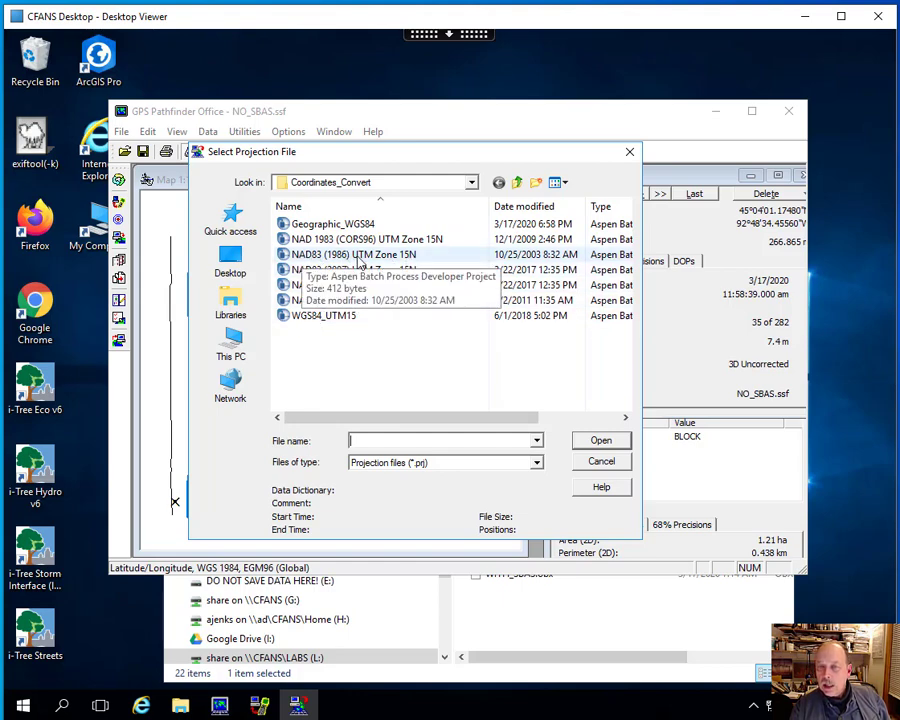
left_click(601, 463)
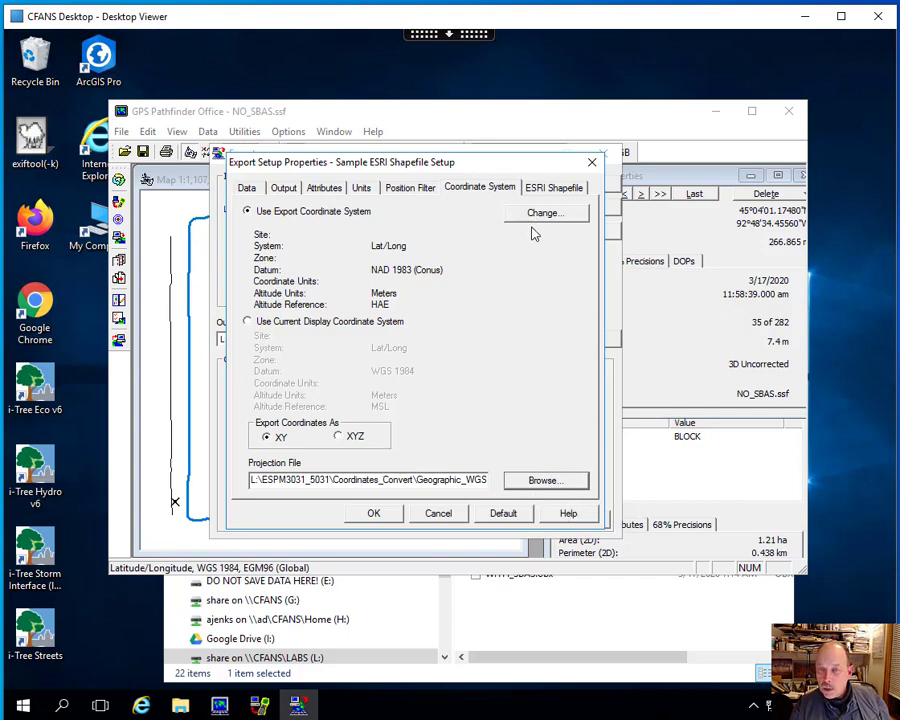
left_click(248, 321)
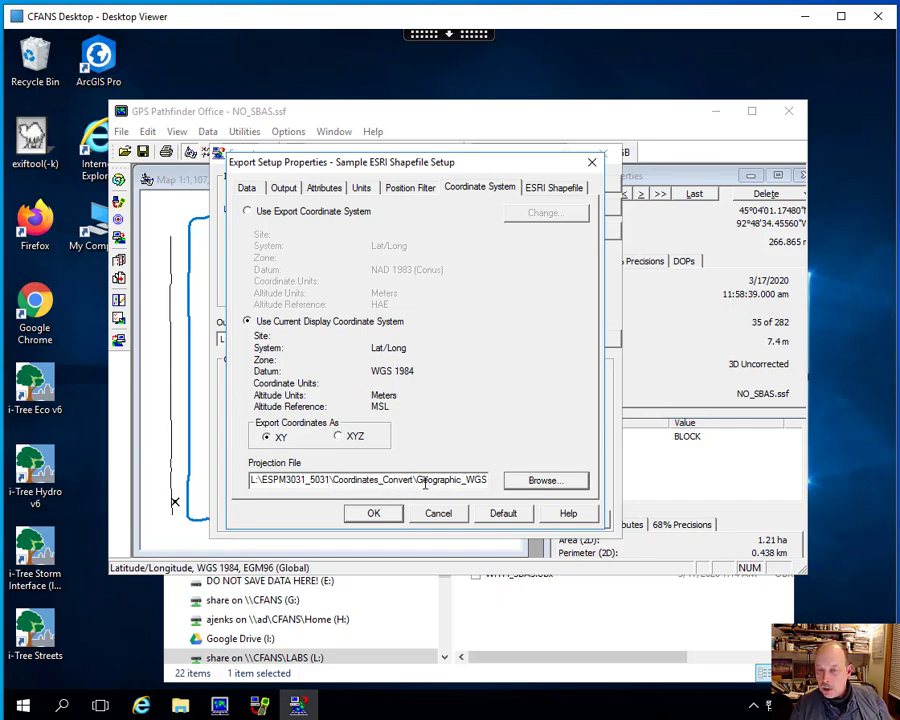
- Accept the export setup properties and export NO_SBAS.ssf, allowing existing files to be overwritten
left_click(383, 513)
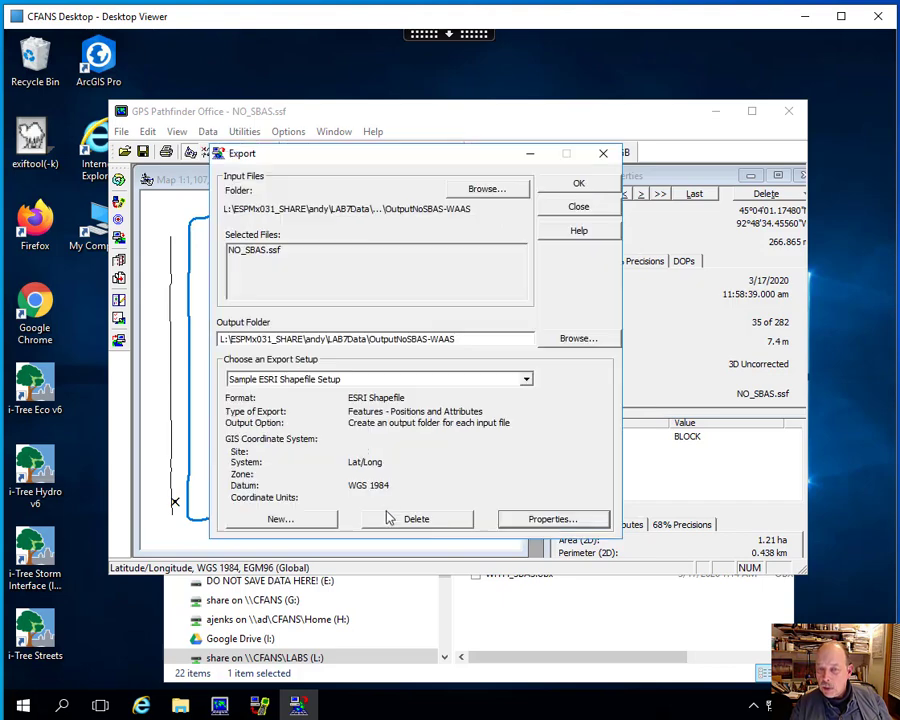
left_click(578, 186)
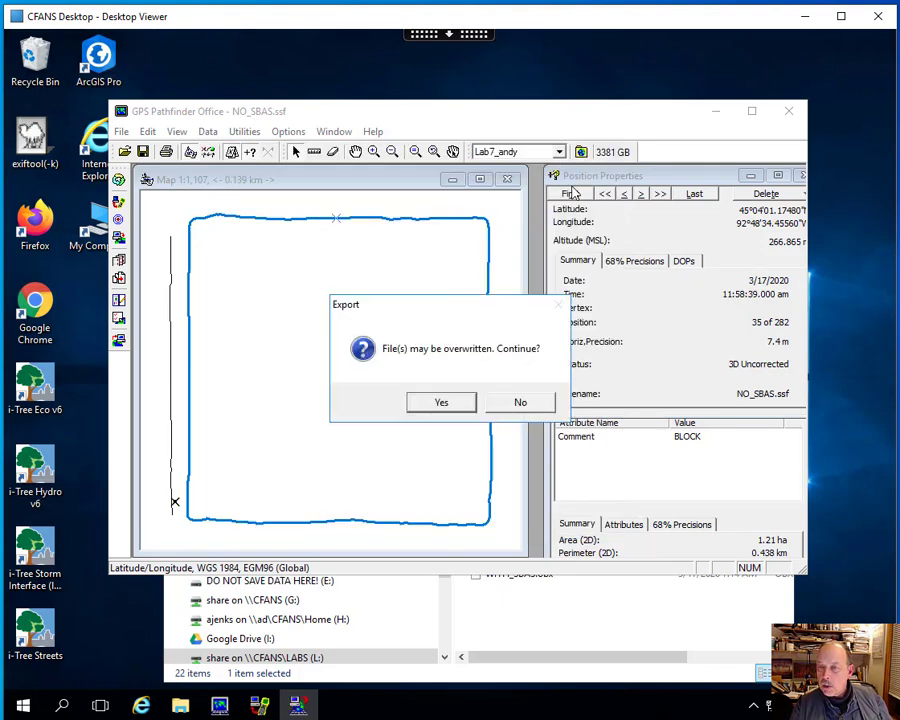
left_click(452, 402)
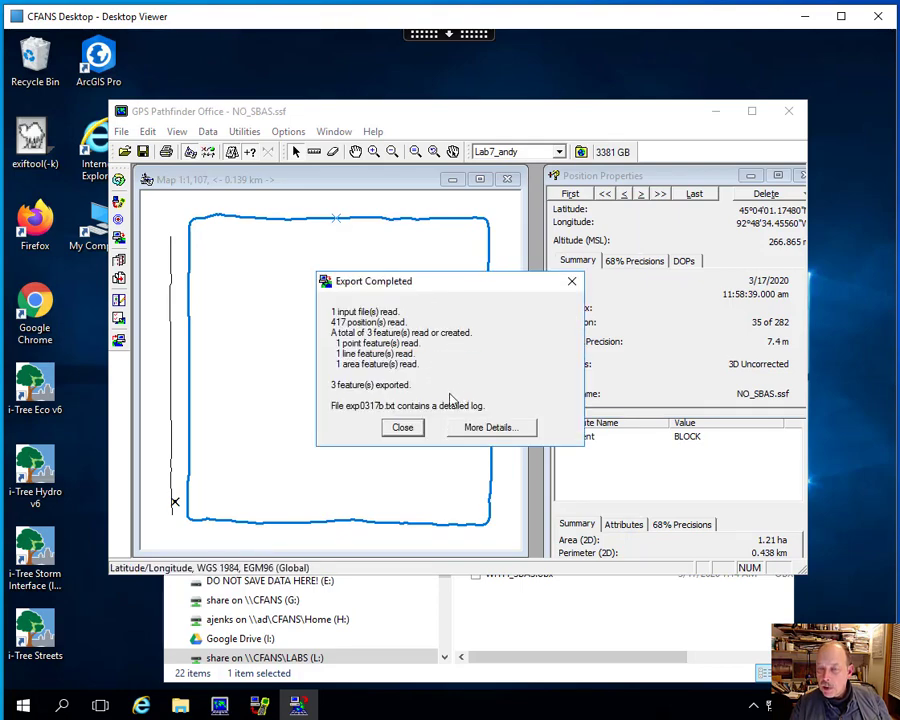
- Review the detailed export log for NO_SBAS.ssf, then close it and the export summary
left_click(484, 428)
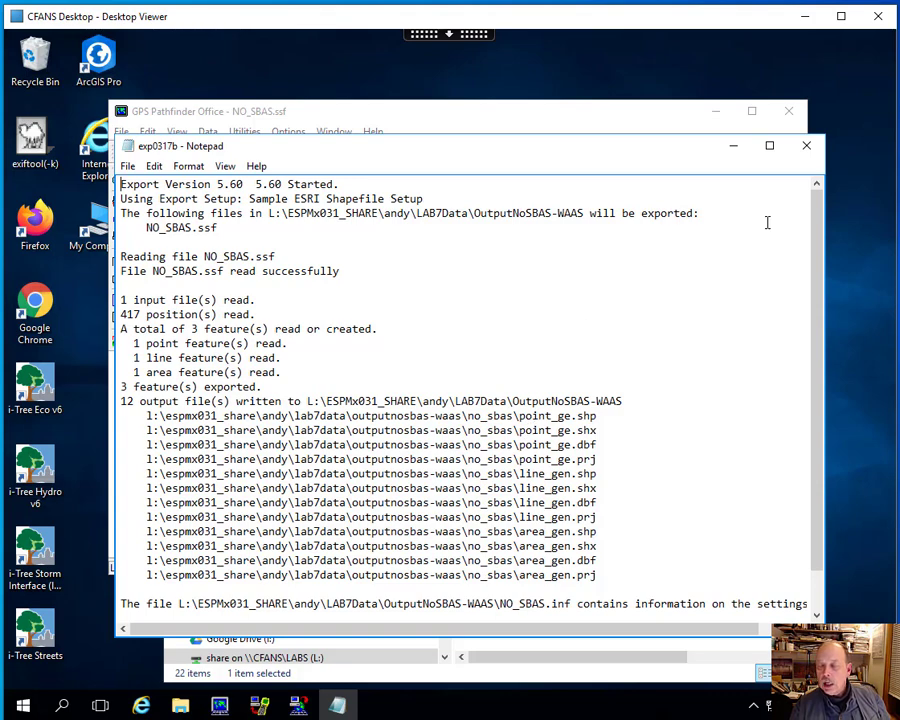
left_click(808, 148)
left_click(403, 428)
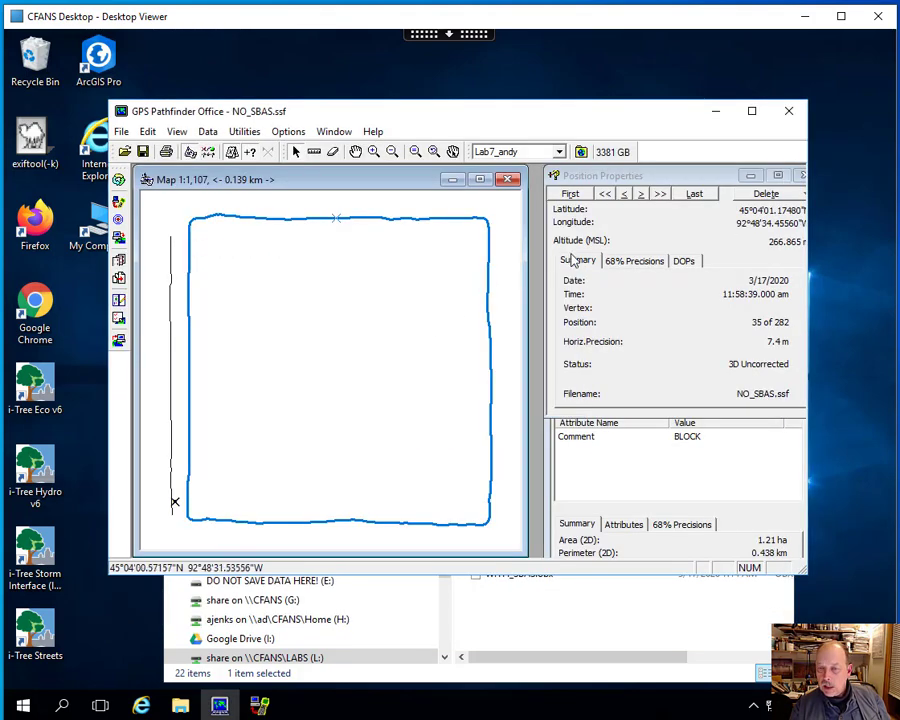
- Start another export with WITH_SBAS.ssf from the OutputSBAS-WAAS folder as the input file
left_click(242, 133)
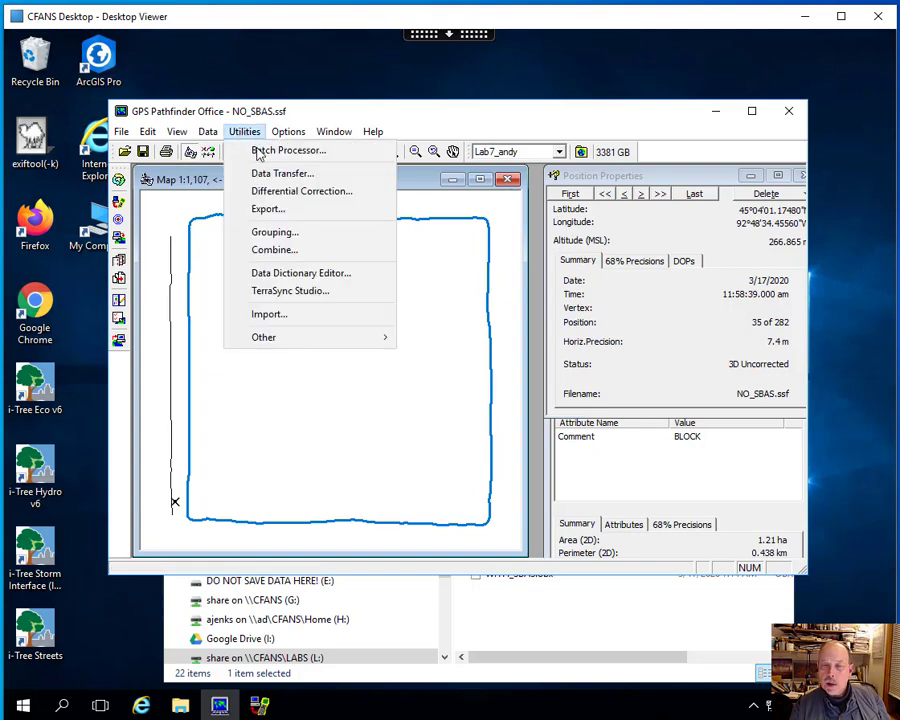
left_click(366, 268)
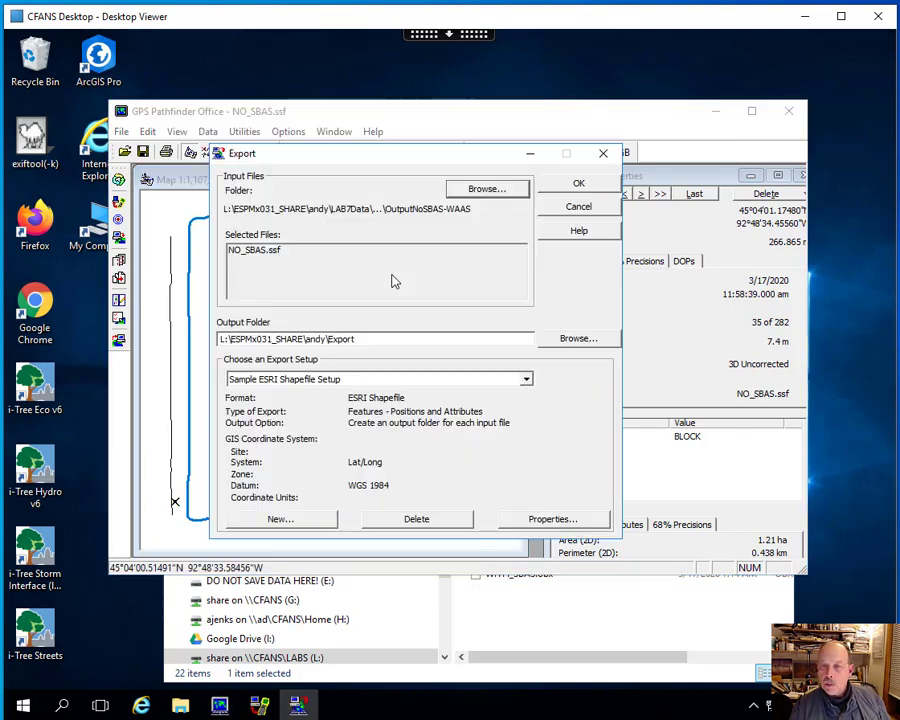
left_click(478, 188)
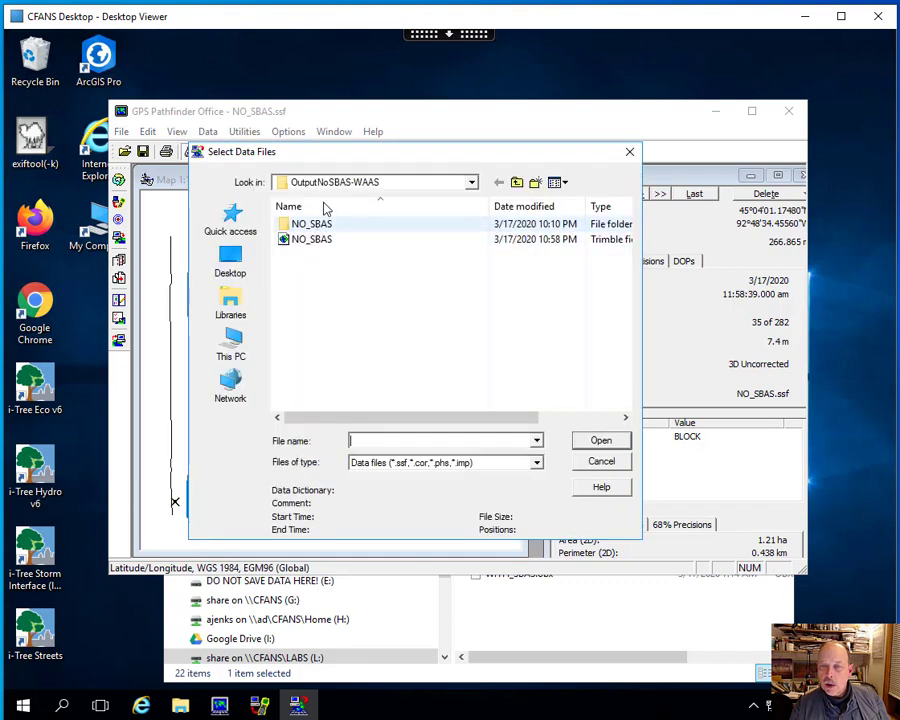
left_click(517, 182)
double_click(333, 255)
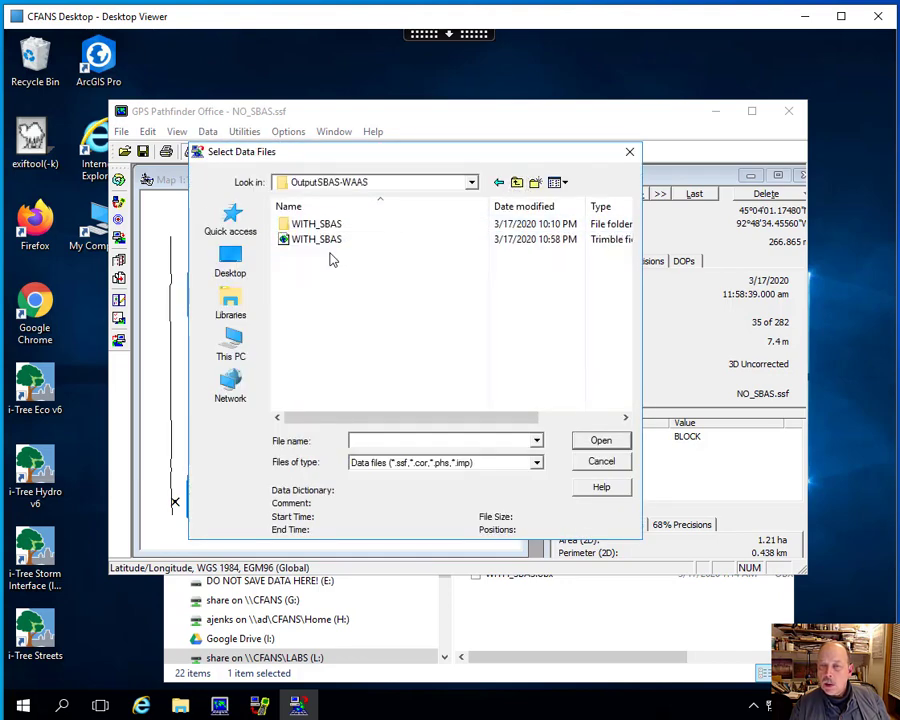
left_click(306, 240)
left_click(585, 442)
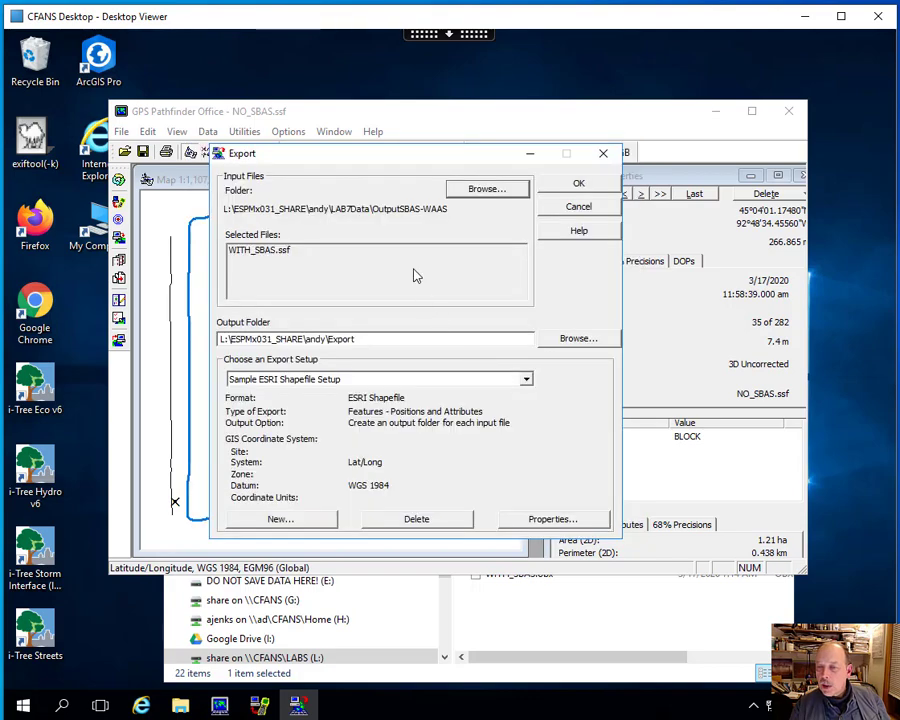